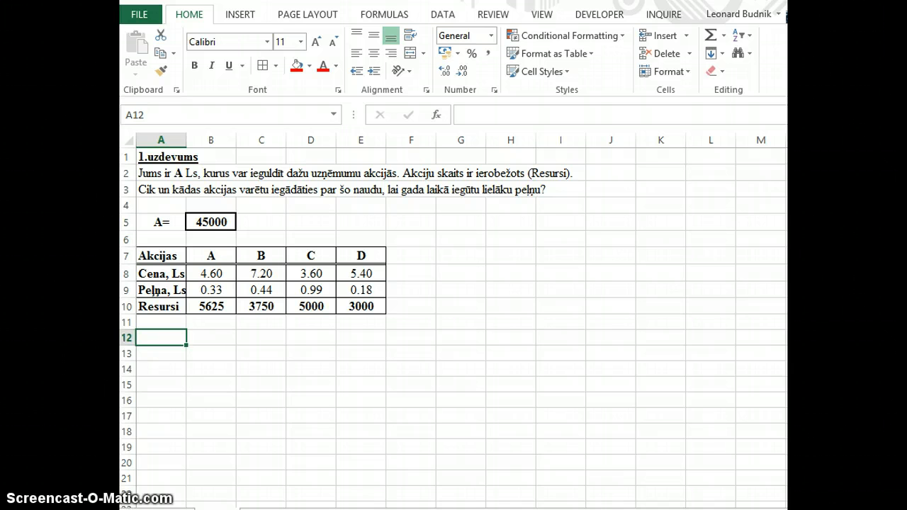
{"action": "key", "text": "Up"}
{"action": "key", "text": "Up"}
{"action": "key", "text": "Up"}
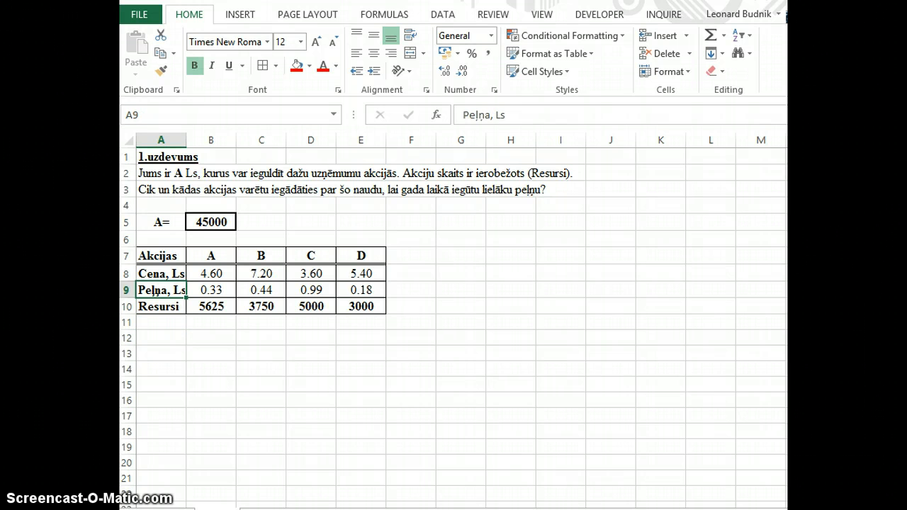
{"action": "key", "text": "Down"}
{"action": "key", "text": "Down"}
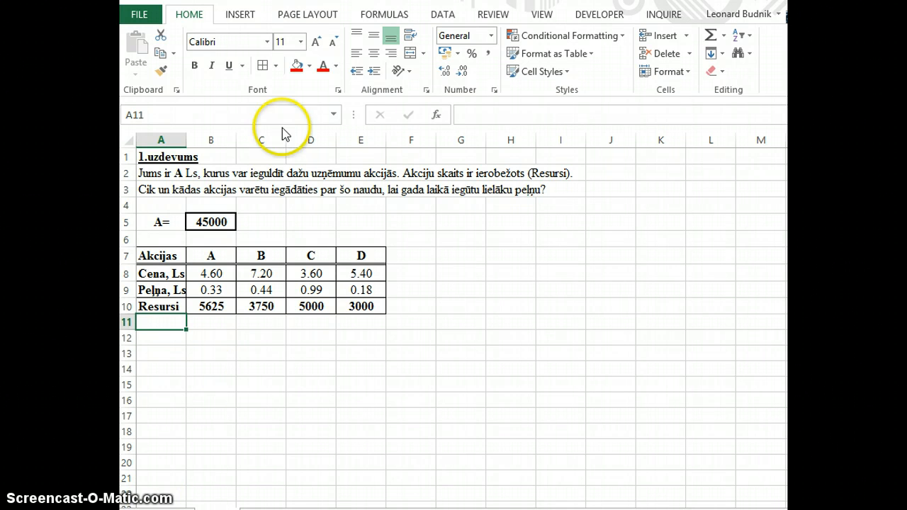
Examine the budget in B5 and the share table's names, prices, profits and resource limits in rows 7 to 10.
{"action": "left_click", "coordinate": [204, 221]}
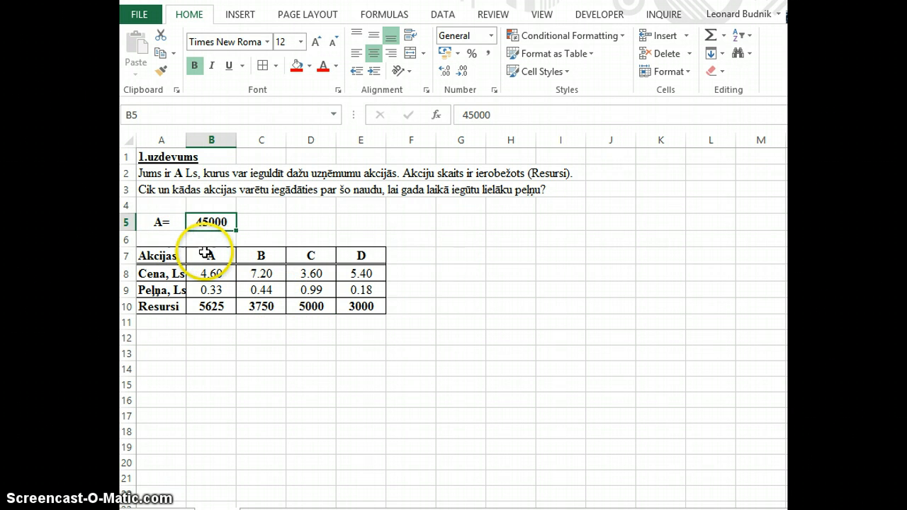
{"action": "left_click_drag", "start_coordinate": [207, 254], "coordinate": [374, 254]}
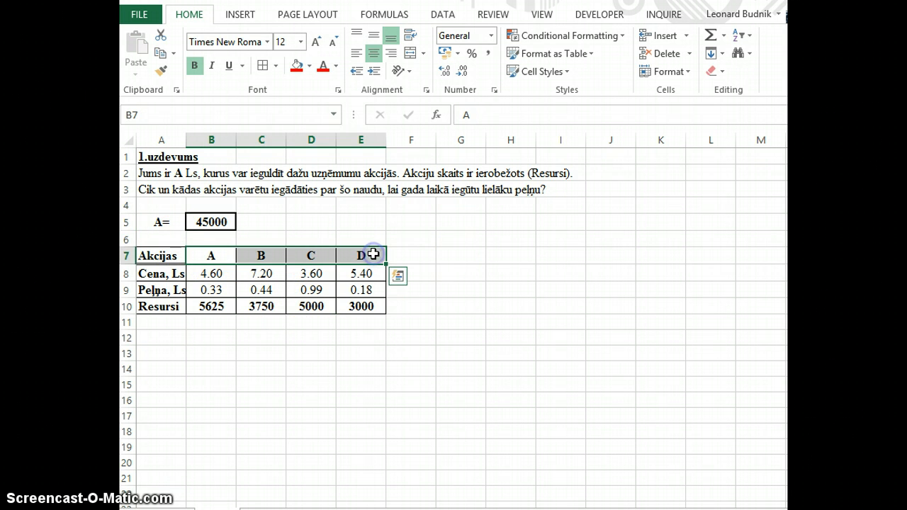
{"action": "left_click_drag", "start_coordinate": [210, 275], "coordinate": [360, 272]}
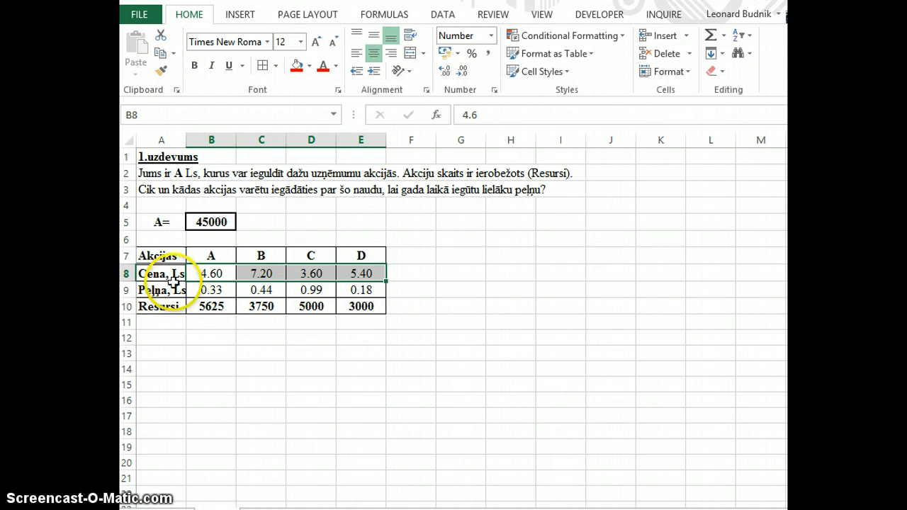
{"action": "left_click_drag", "start_coordinate": [212, 288], "coordinate": [367, 286]}
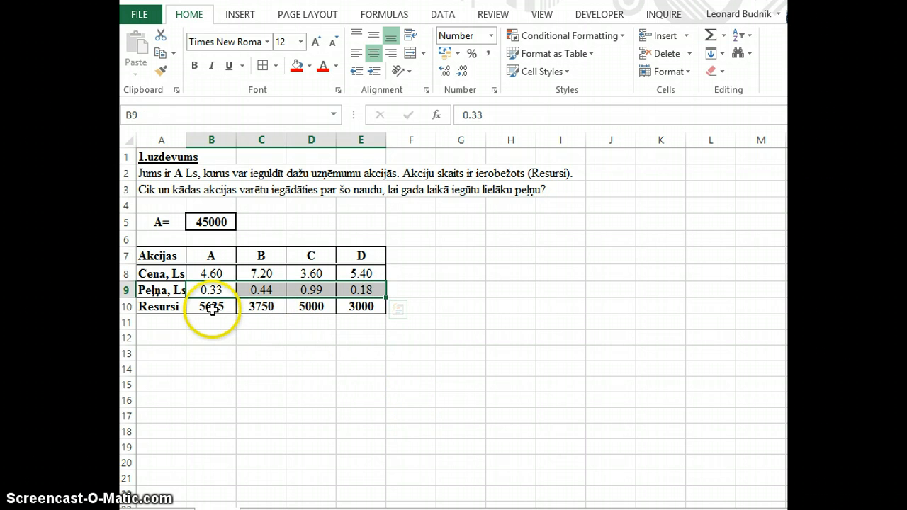
{"action": "left_click_drag", "start_coordinate": [211, 308], "coordinate": [351, 307]}
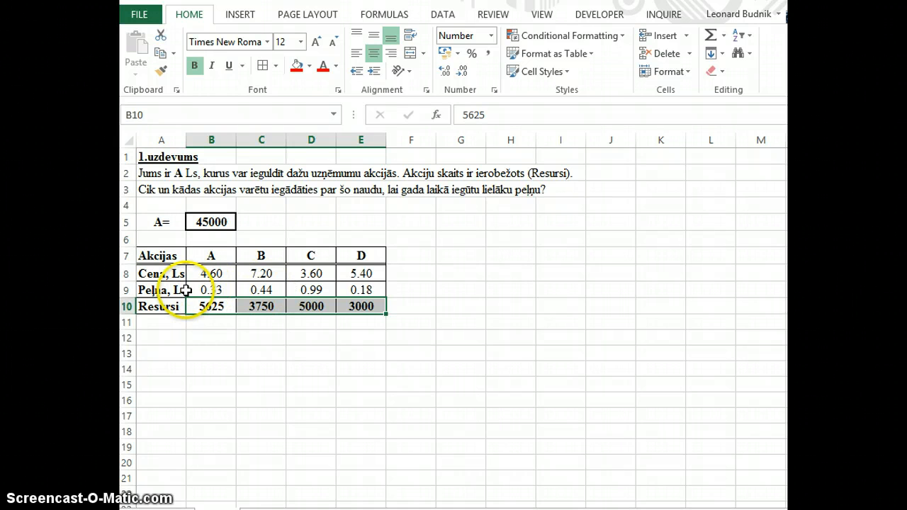
{"action": "left_click_drag", "start_coordinate": [170, 287], "coordinate": [358, 267]}
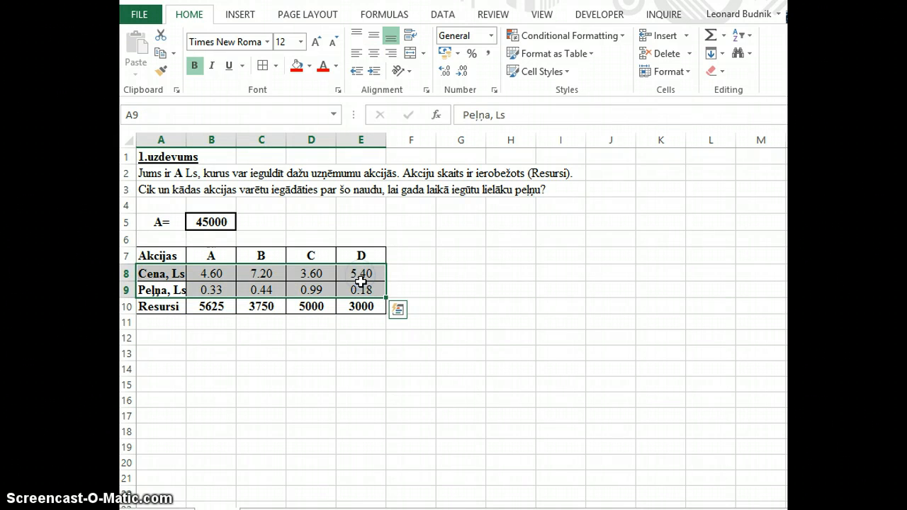
{"action": "left_click", "coordinate": [360, 287]}
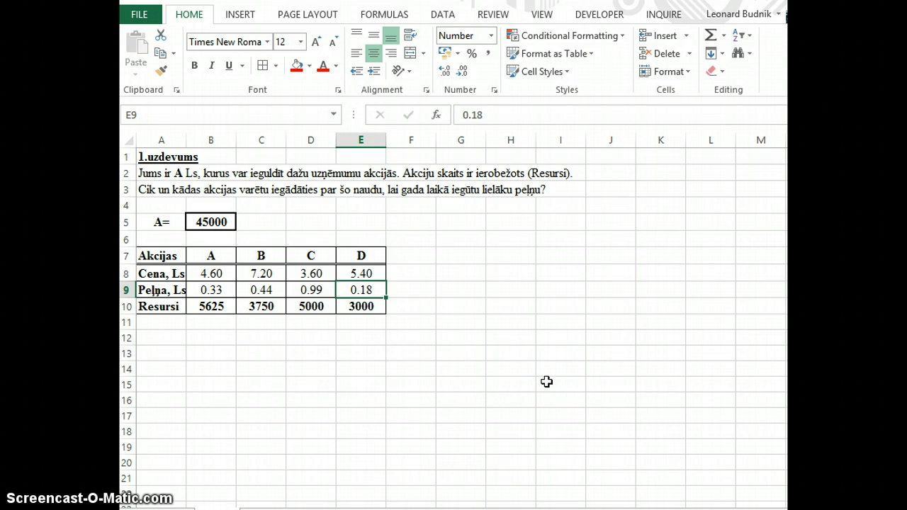
{"action": "left_click", "coordinate": [262, 370]}
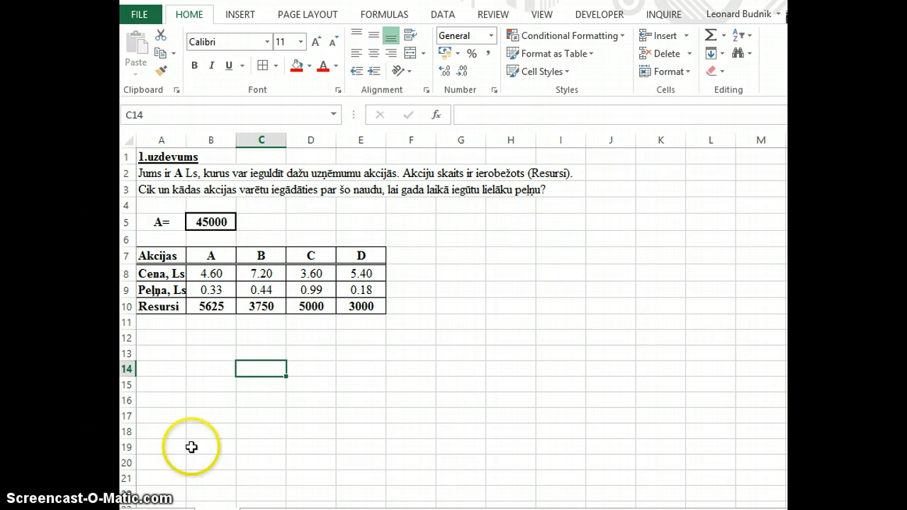
Copy the Akcijas and Cena rows, A7:E8, below the table starting at A12.
{"action": "left_click", "coordinate": [152, 256]}
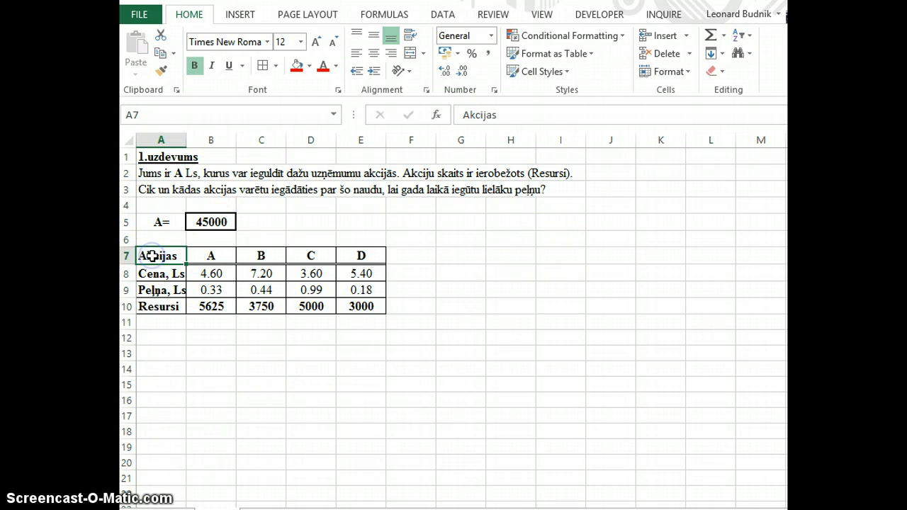
{"action": "key", "text": "shift+Down"}
{"action": "key", "text": "shift+Right"}
{"action": "key", "text": "shift+Right"}
{"action": "key", "text": "shift+Right"}
{"action": "key", "text": "shift+Right"}
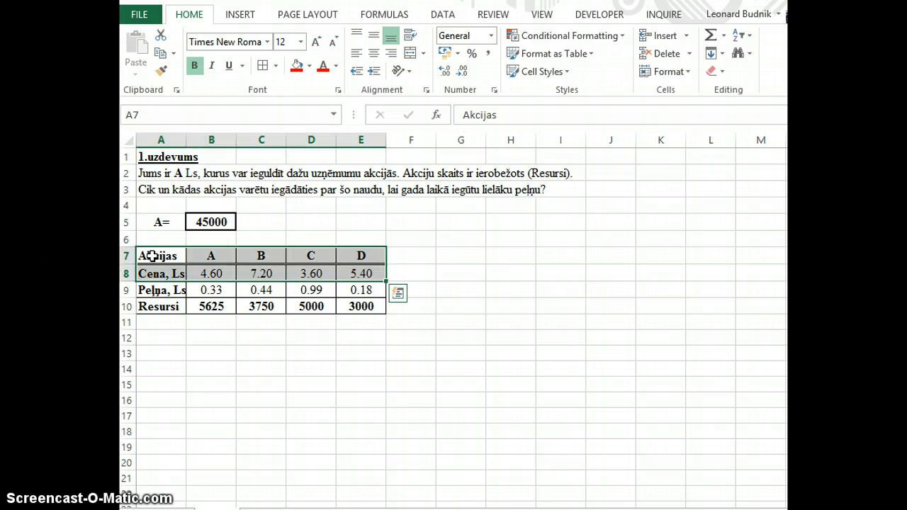
{"action": "key", "text": "ctrl+c"}
{"action": "key", "text": "Down"}
{"action": "key", "text": "Down"}
{"action": "key", "text": "Down"}
{"action": "key", "text": "Down"}
{"action": "key", "text": "Down"}
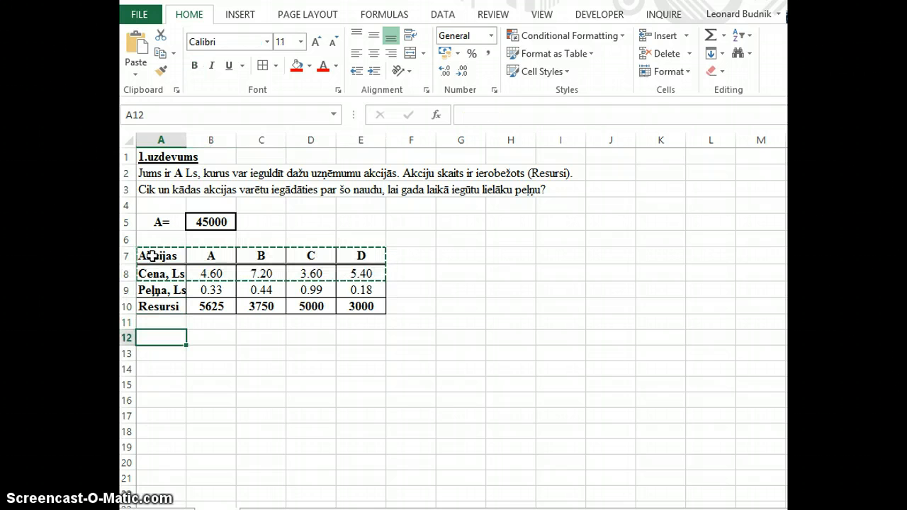
{"action": "key", "text": "ctrl+v"}
Relabel A13 as "Skaits" and fill B13:E13 with the starting value 1.
{"action": "key", "text": "Down"}
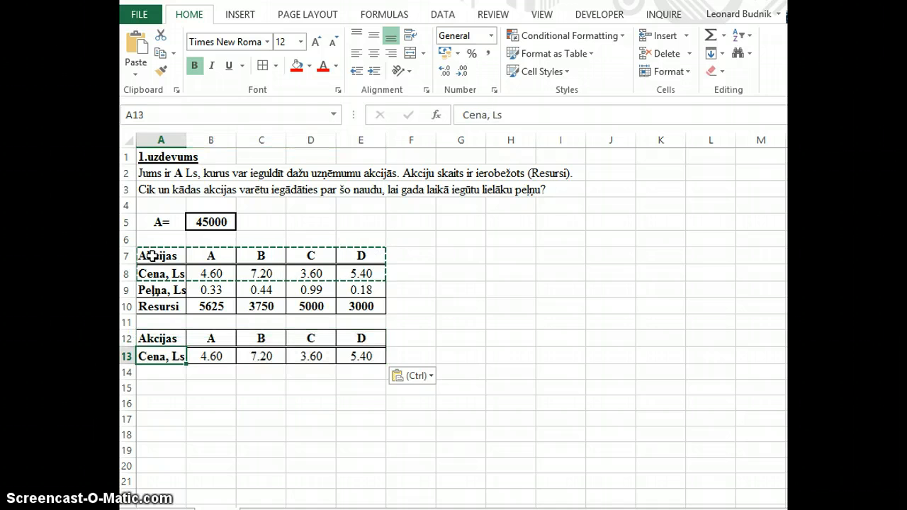
{"action": "type", "text": "Skaits"}
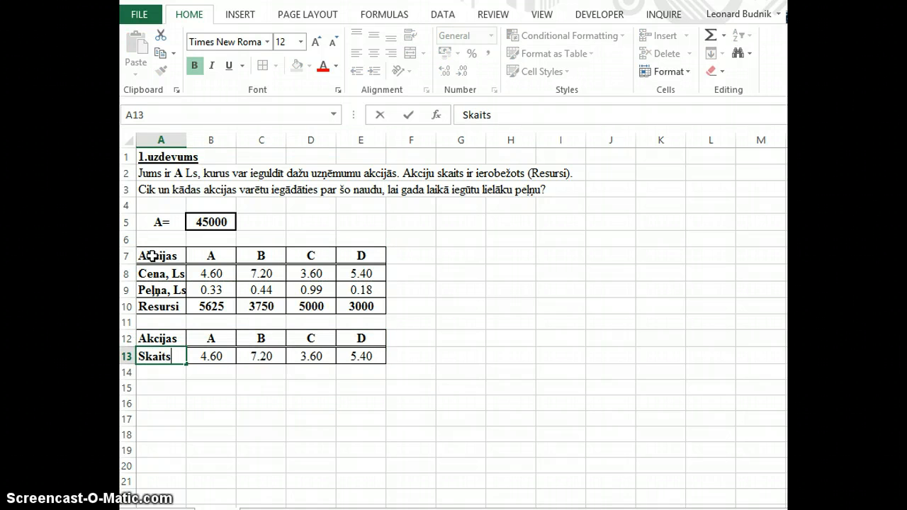
{"action": "key", "text": "Right"}
{"action": "key", "text": "shift+Right"}
{"action": "key", "text": "shift+Right"}
{"action": "key", "text": "shift+Right"}
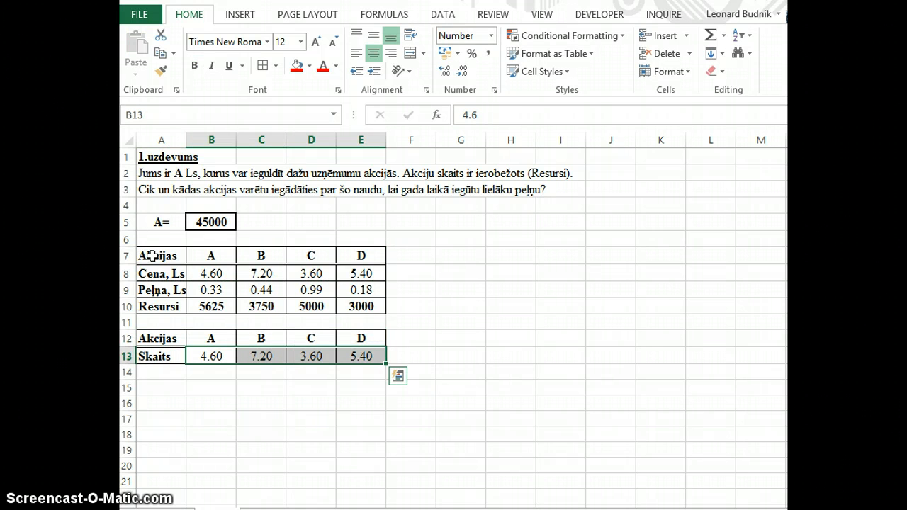
{"action": "type", "text": "1"}
{"action": "key", "text": "ctrl+Return"}
Give the Skaits quantity cells B13:E13 a light green fill.
{"action": "left_click", "coordinate": [309, 66]}
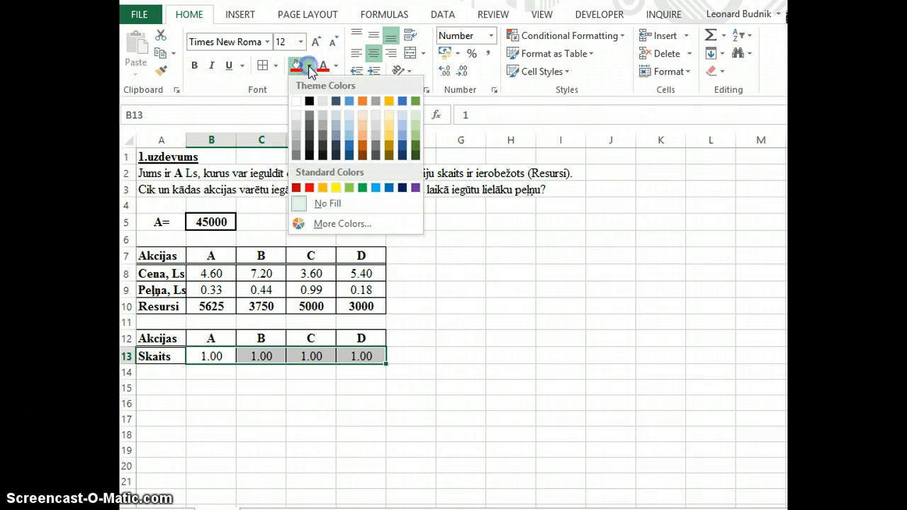
{"action": "left_click", "coordinate": [415, 140]}
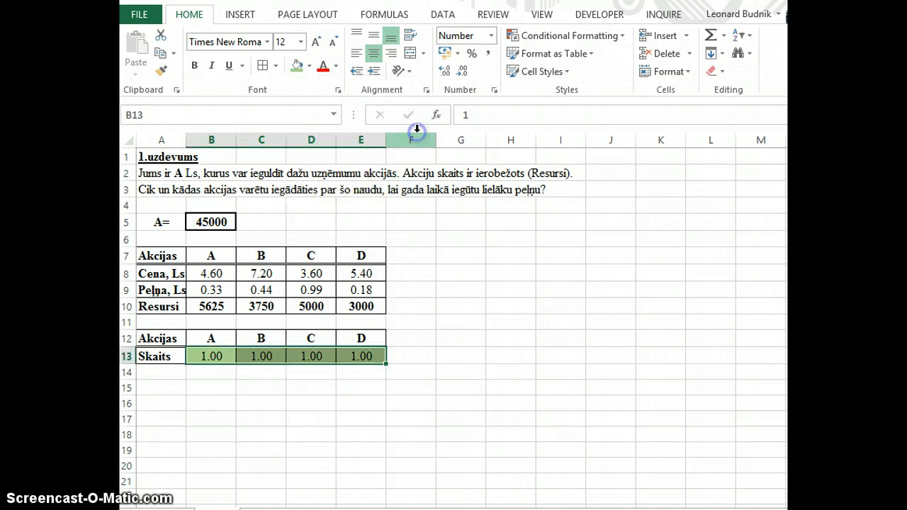
{"action": "left_click", "coordinate": [438, 369]}
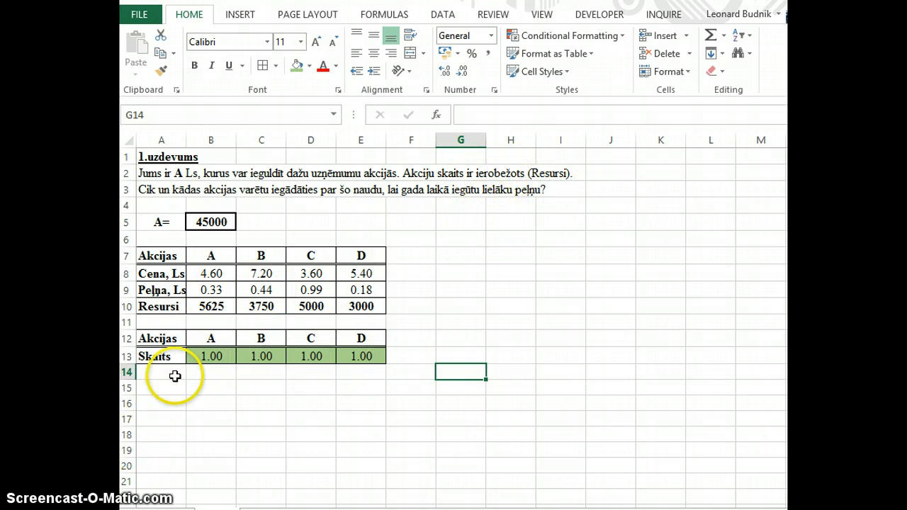
Enter the label "Pelņa" in A15.
{"action": "left_click", "coordinate": [157, 394]}
{"action": "type", "text": "Pelņa"}
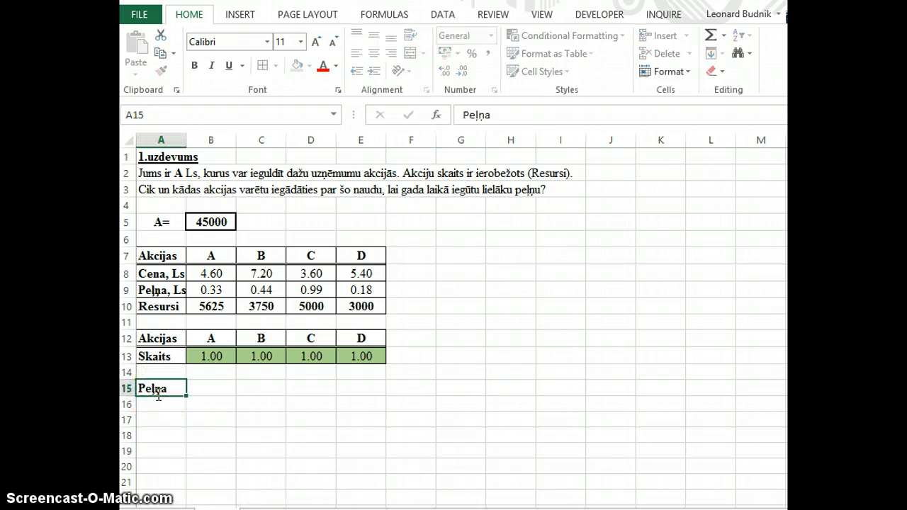
{"action": "key", "text": "Tab"}
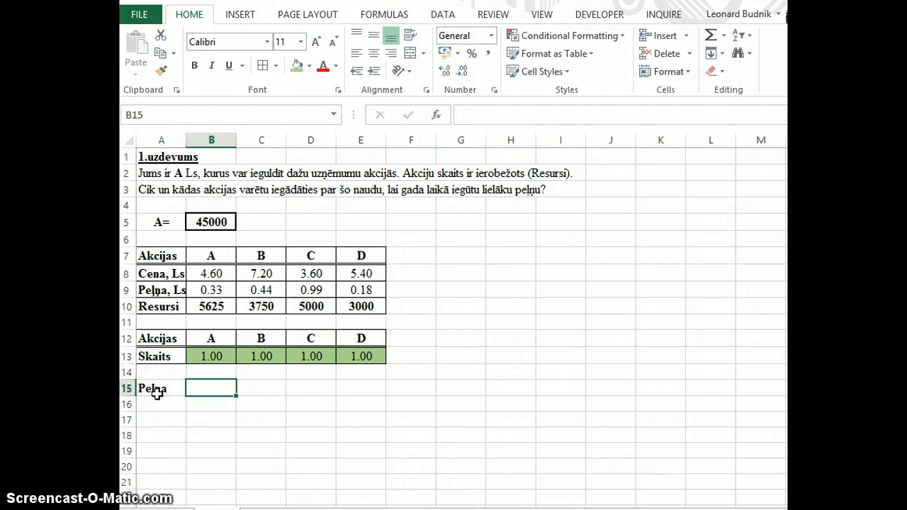
Calculate total profit in B15 with =SUMPRODUCT(B13:E13;B9:E9), combining the share quantities and the profit per share.
{"action": "type", "text": "=sumpr"}
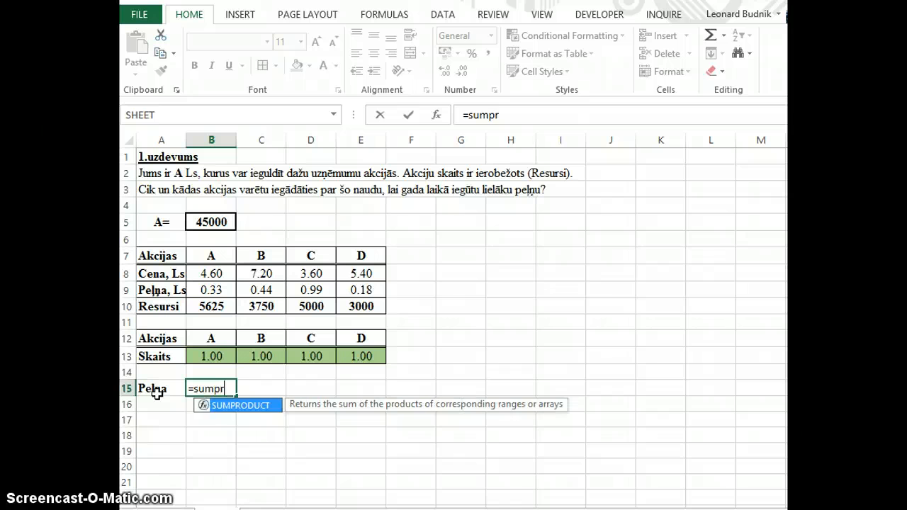
{"action": "key", "text": "Tab"}
{"action": "key", "text": "Up"}
{"action": "key", "text": "Up"}
{"action": "key", "text": "shift+Right"}
{"action": "key", "text": "shift+Right"}
{"action": "key", "text": "shift+Right"}
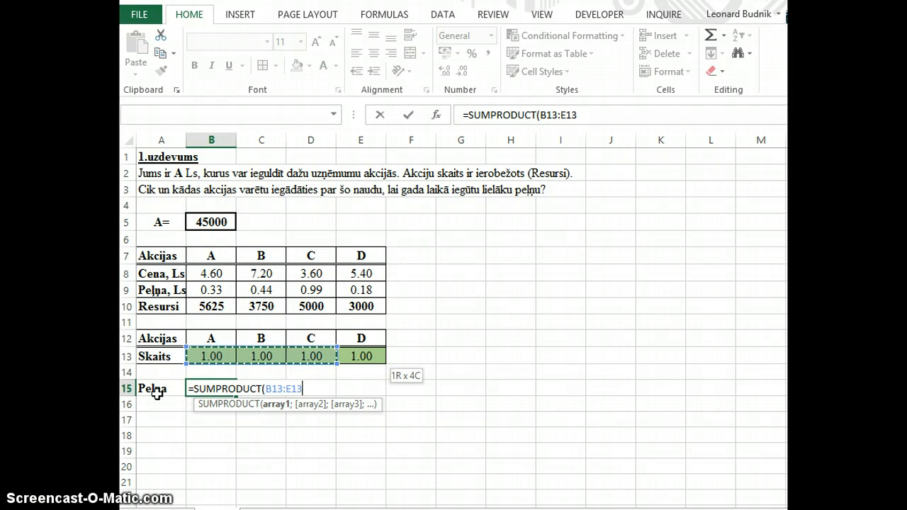
{"action": "type", "text": ";"}
{"action": "key", "text": "Up"}
{"action": "key", "text": "Up"}
{"action": "key", "text": "Up"}
{"action": "key", "text": "Up"}
{"action": "key", "text": "Up"}
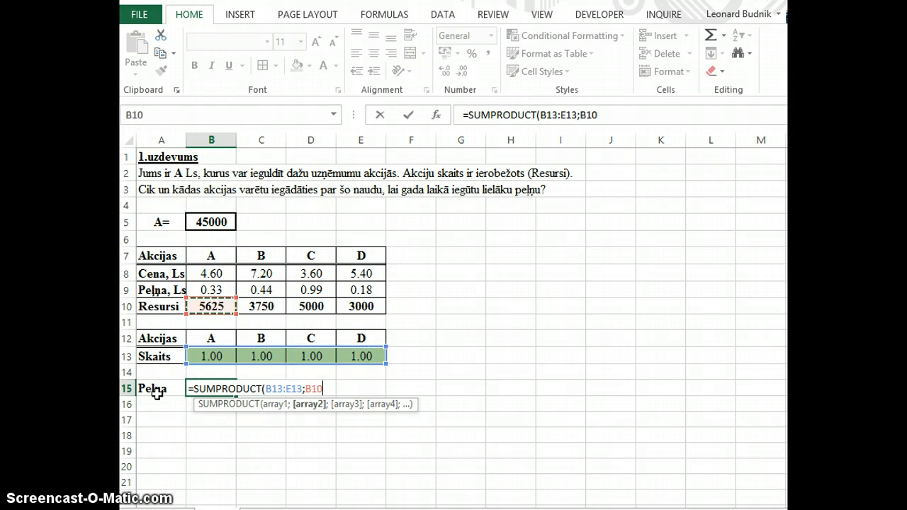
{"action": "key", "text": "shift+Up"}
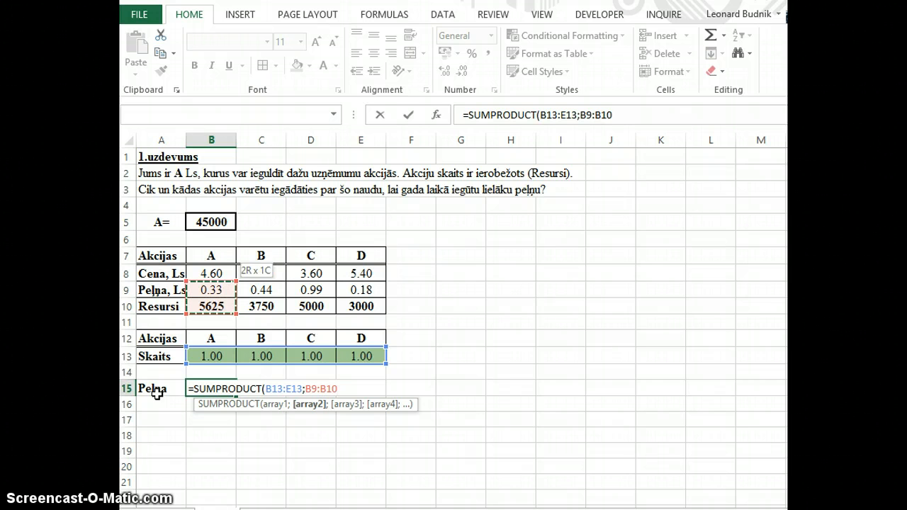
{"action": "key", "text": "Up"}
{"action": "key", "text": "shift+Right"}
{"action": "key", "text": "shift+Right"}
{"action": "key", "text": "shift+Right"}
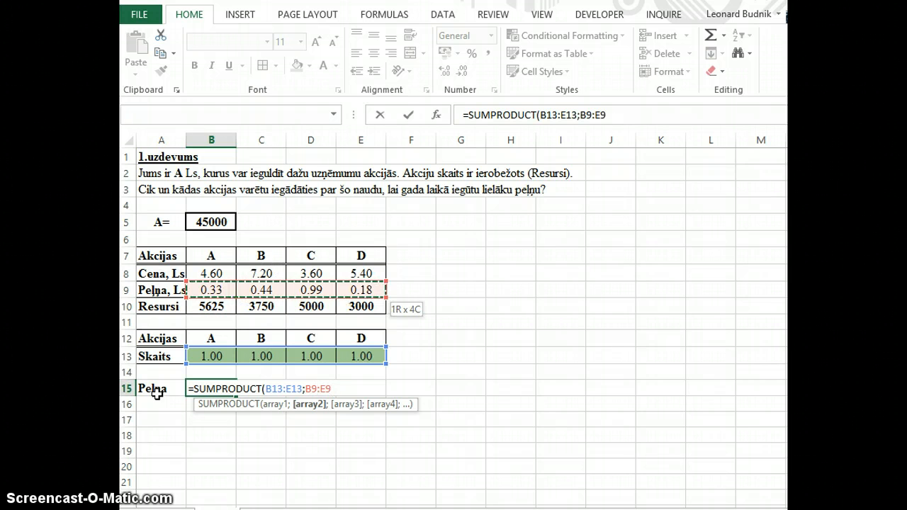
{"action": "type", "text": ")"}
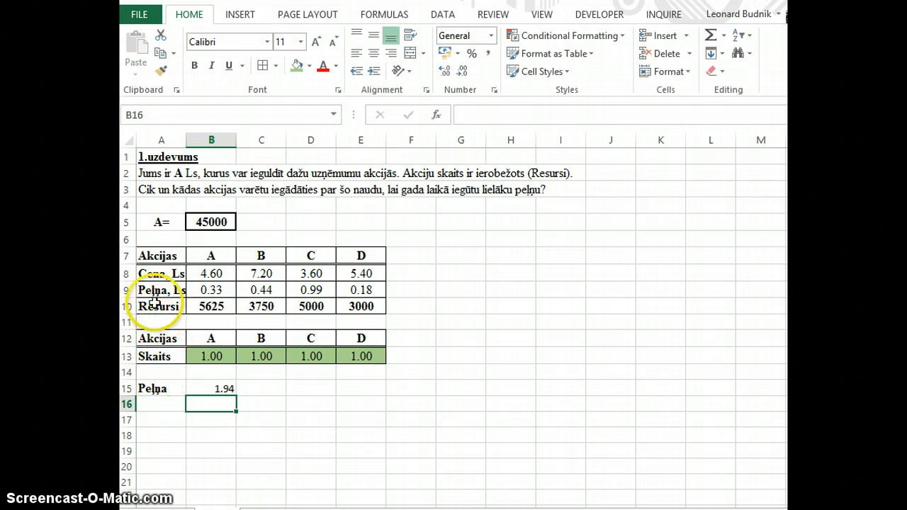
Copy the formatting of the Resursi cells A10:B10 onto the profit cells A15:B15.
{"action": "left_click_drag", "start_coordinate": [154, 305], "coordinate": [207, 305]}
{"action": "left_click", "coordinate": [160, 70]}
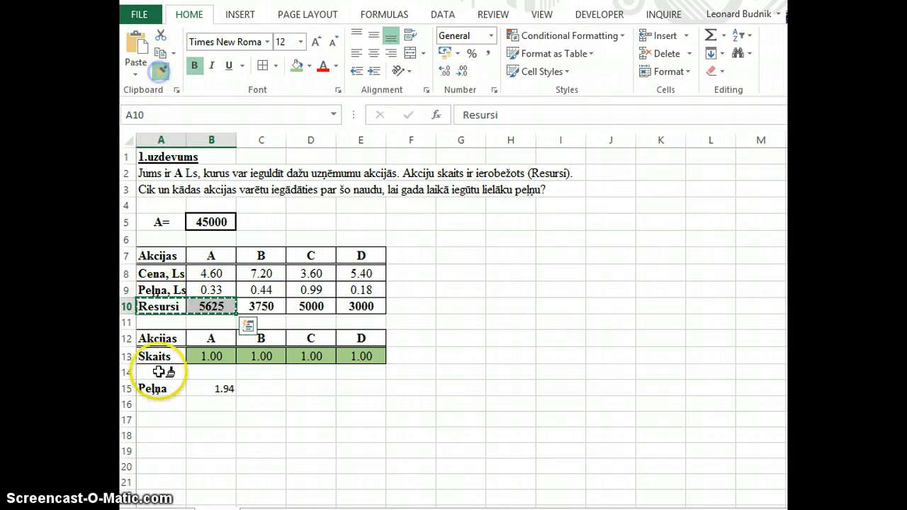
{"action": "left_click_drag", "start_coordinate": [153, 389], "coordinate": [195, 389]}
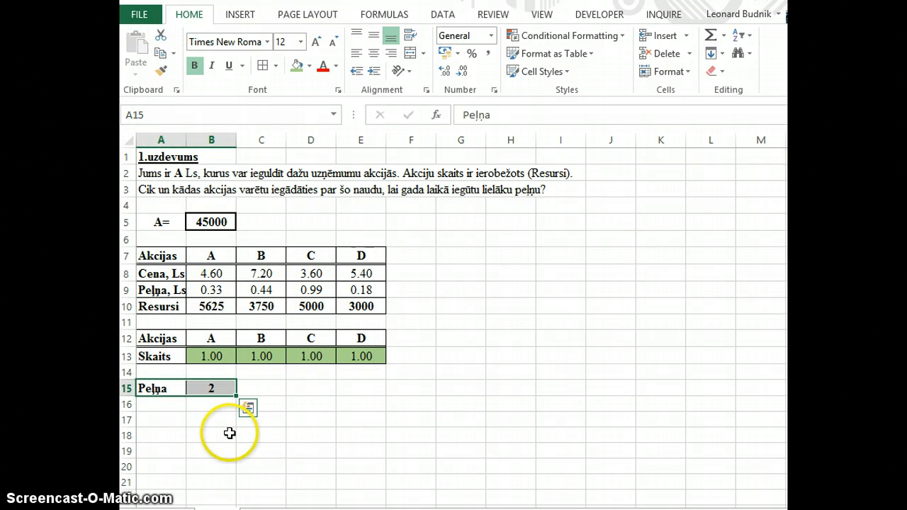
Show the total profit in B15 with two decimal places.
{"action": "left_click", "coordinate": [212, 387]}
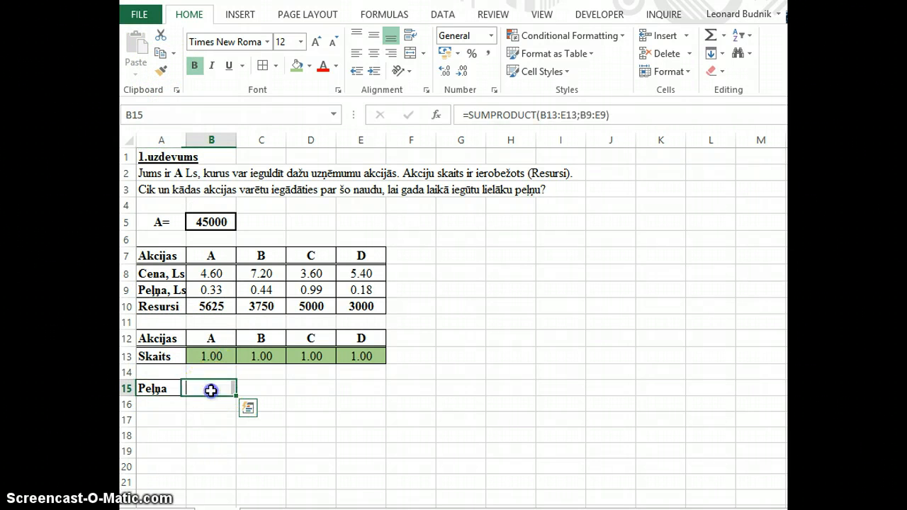
{"action": "left_click", "coordinate": [444, 71]}
{"action": "left_click", "coordinate": [444, 71]}
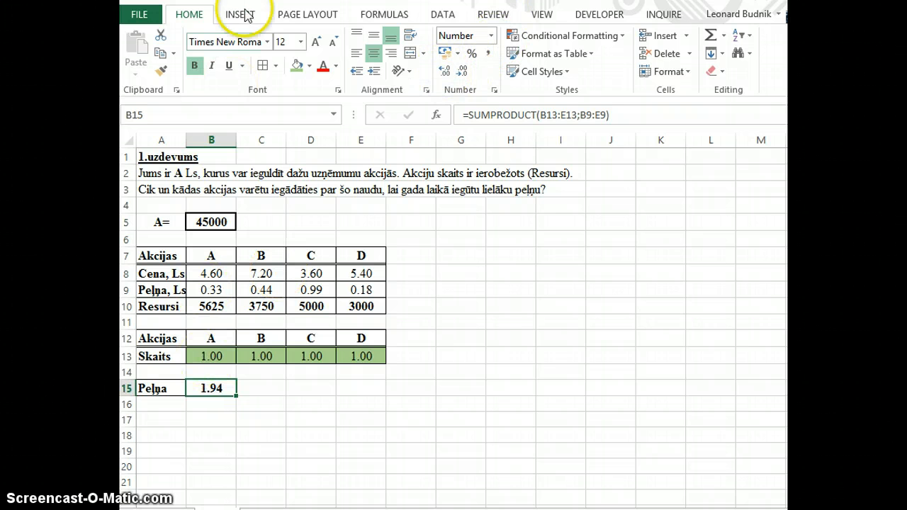
Highlight the total profit cell B15 with a red fill.
{"action": "left_click", "coordinate": [310, 66]}
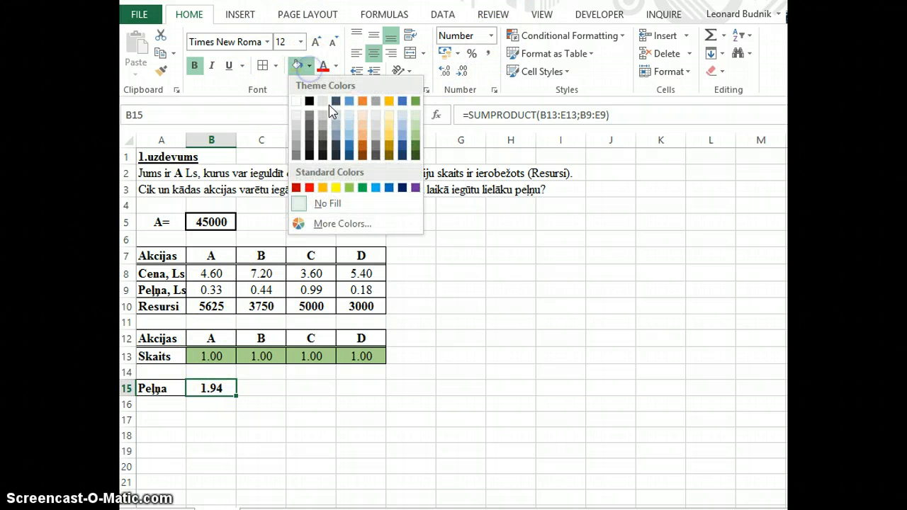
{"action": "left_click", "coordinate": [309, 187]}
{"action": "left_click", "coordinate": [255, 454]}
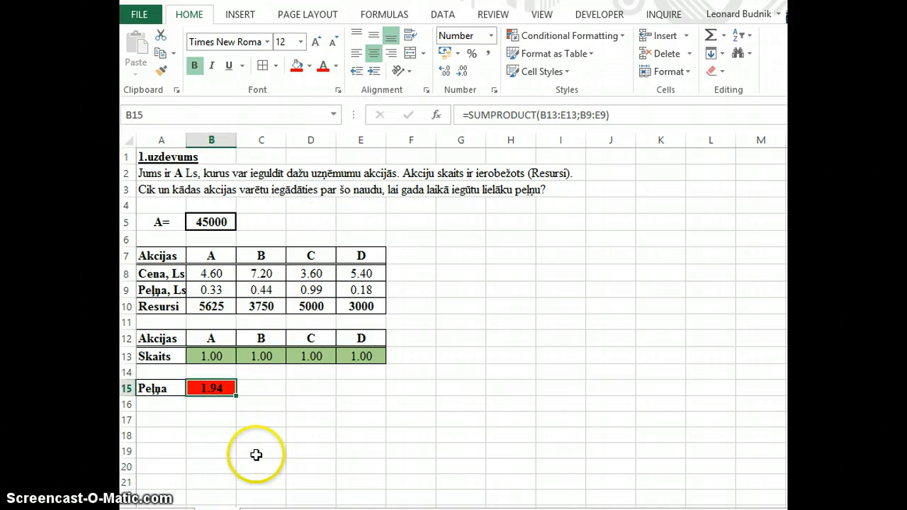
{"action": "left_click", "coordinate": [257, 416]}
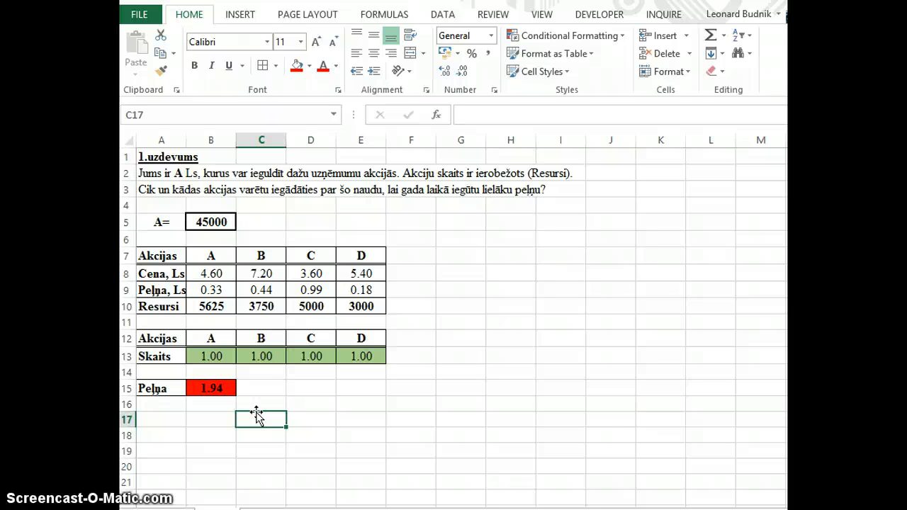
{"action": "left_click", "coordinate": [220, 390]}
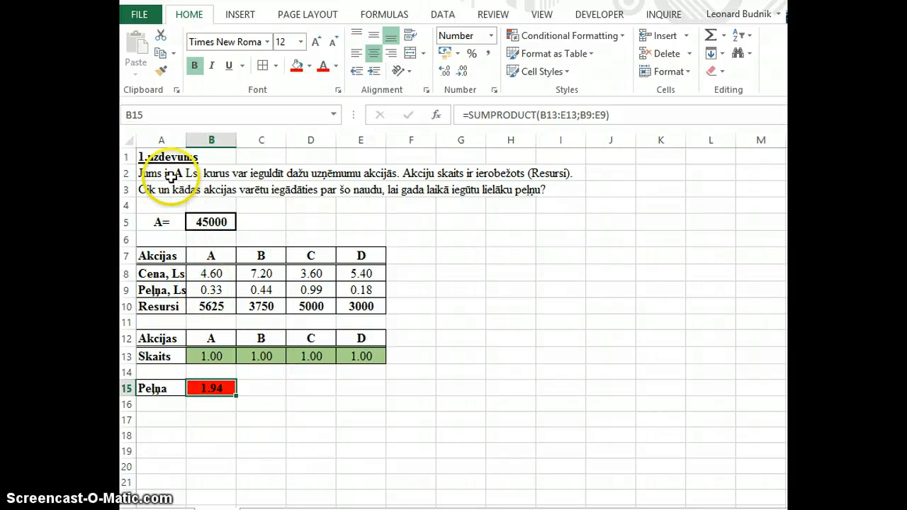
Add the label Izmaksas in A17 and begin a formula in B17 for the total cost.
{"action": "left_click", "coordinate": [213, 223]}
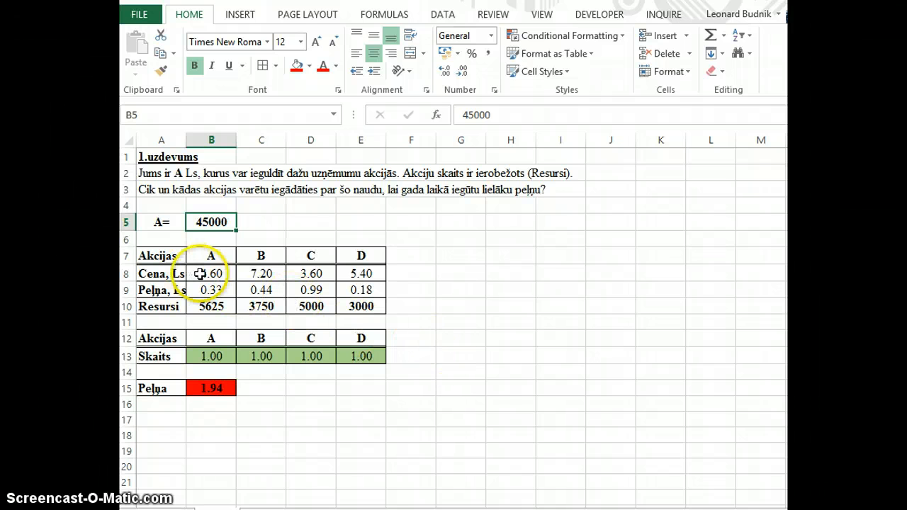
{"action": "left_click_drag", "start_coordinate": [199, 273], "coordinate": [364, 268]}
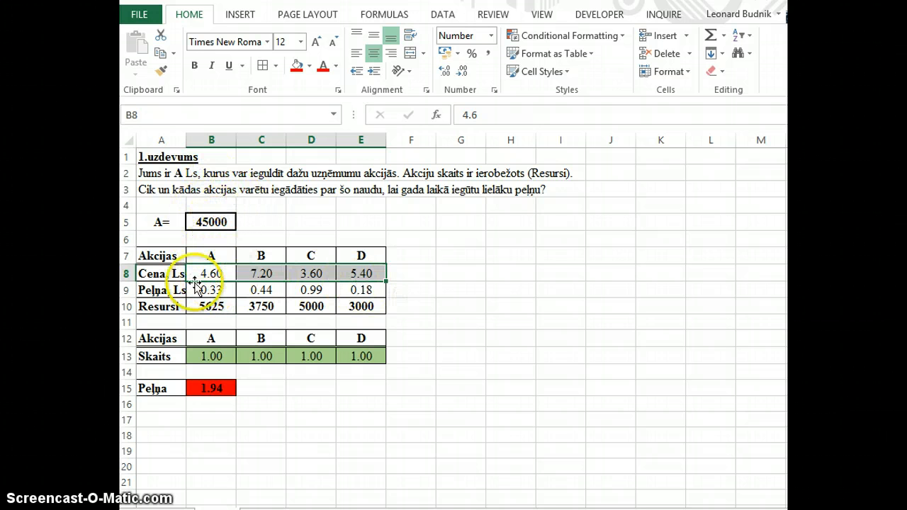
{"action": "left_click", "coordinate": [148, 417]}
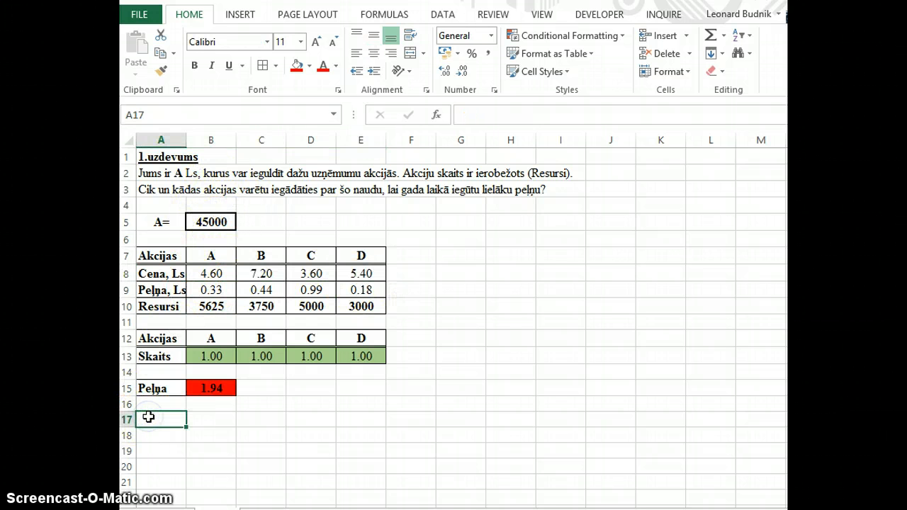
{"action": "type", "text": "Izmaksas"}
{"action": "key", "text": "Return"}
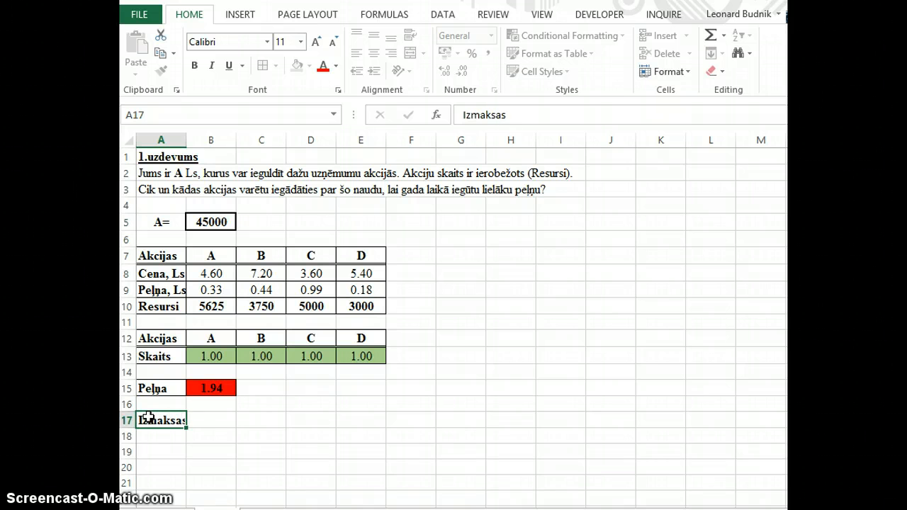
{"action": "left_click", "coordinate": [148, 418]}
{"action": "key", "text": "Right"}
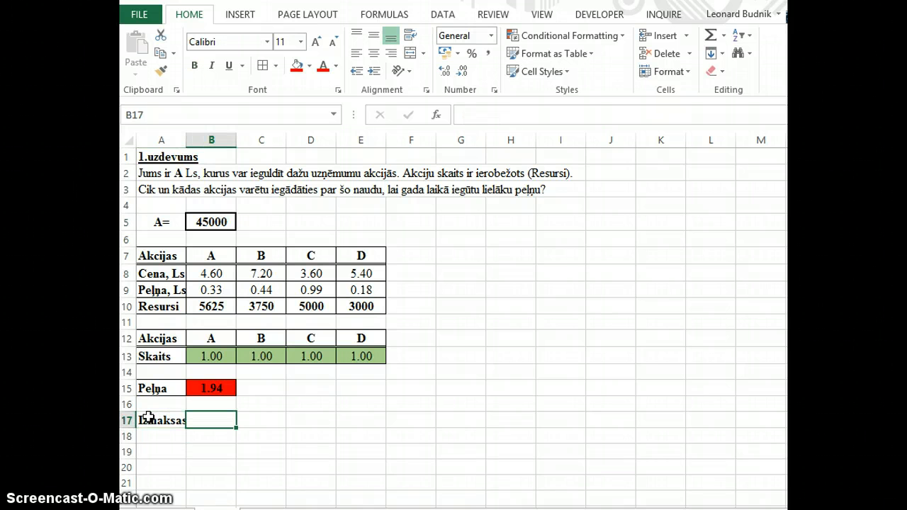
{"action": "type", "text": "="}
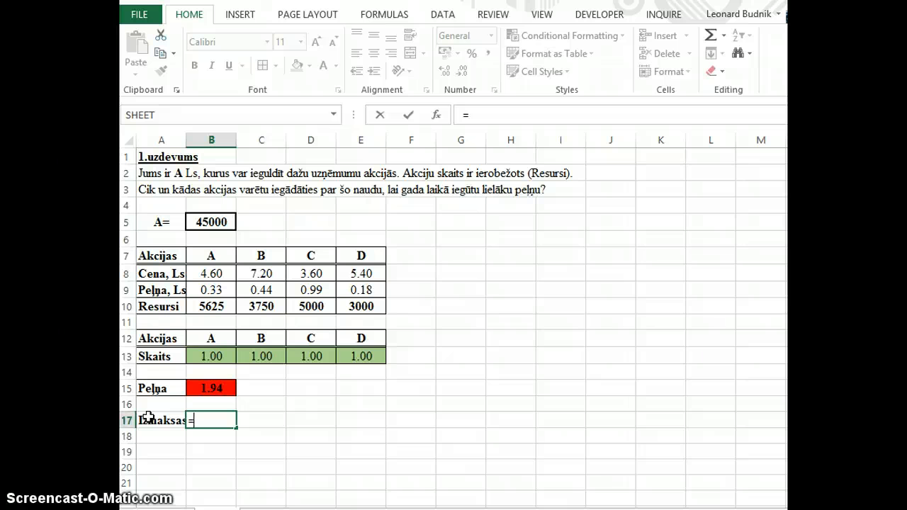
{"action": "key", "text": "Up"}
{"action": "key", "text": "Up"}
{"action": "key", "text": "Up"}
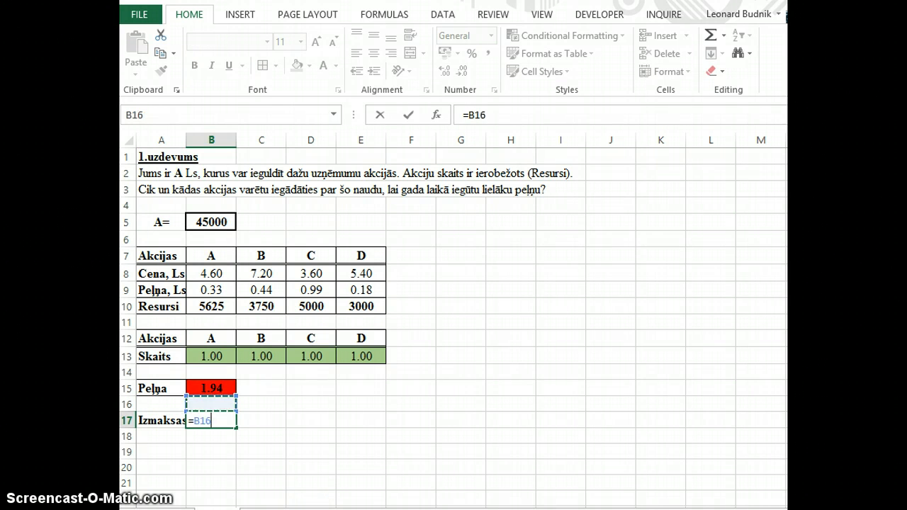
{"action": "key", "text": "Up"}
{"action": "key", "text": "shift+Right"}
{"action": "key", "text": "shift+Right"}
{"action": "key", "text": "shift+Right"}
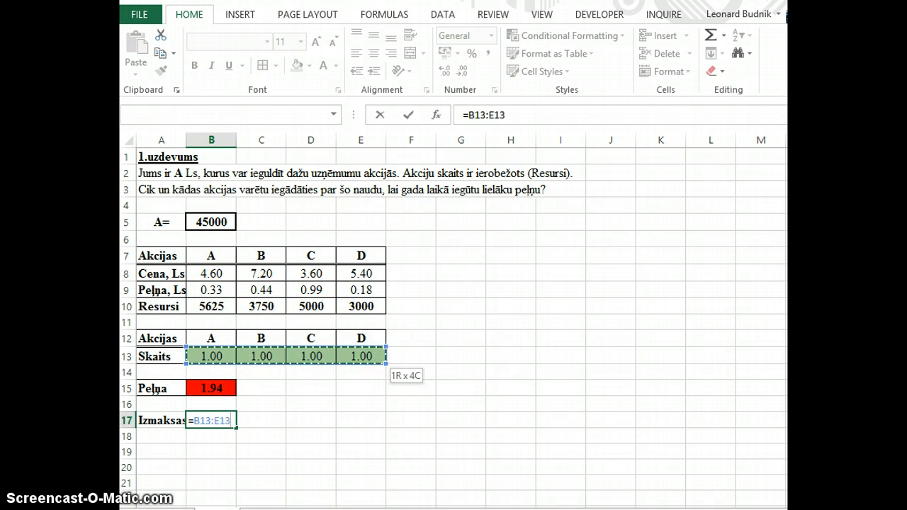
{"action": "key", "text": "BackSpace"}
{"action": "key", "text": "BackSpace"}
{"action": "key", "text": "BackSpace"}
{"action": "key", "text": "BackSpace"}
{"action": "key", "text": "BackSpace"}
{"action": "key", "text": "BackSpace"}
{"action": "key", "text": "BackSpace"}
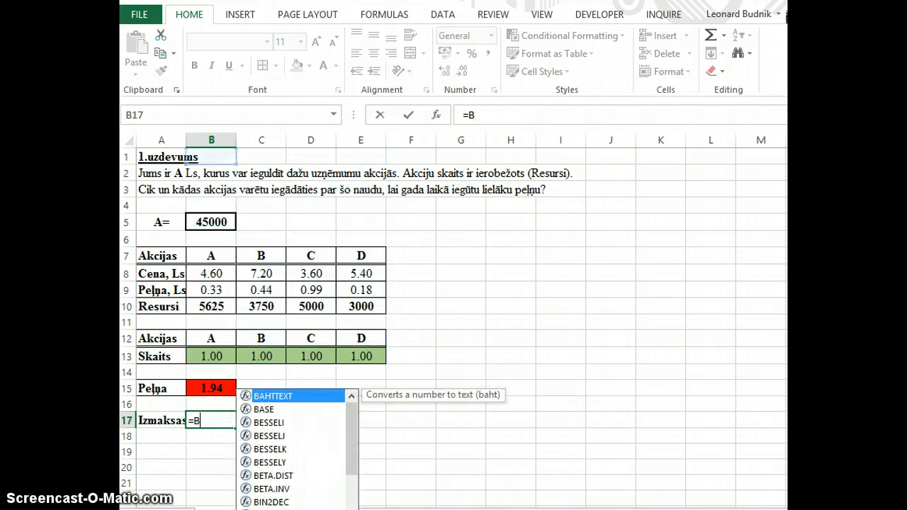
Enter SUMPRODUCT in the B17 formula with the share quantities B13:E13 as the first array.
{"action": "type", "text": "su"}
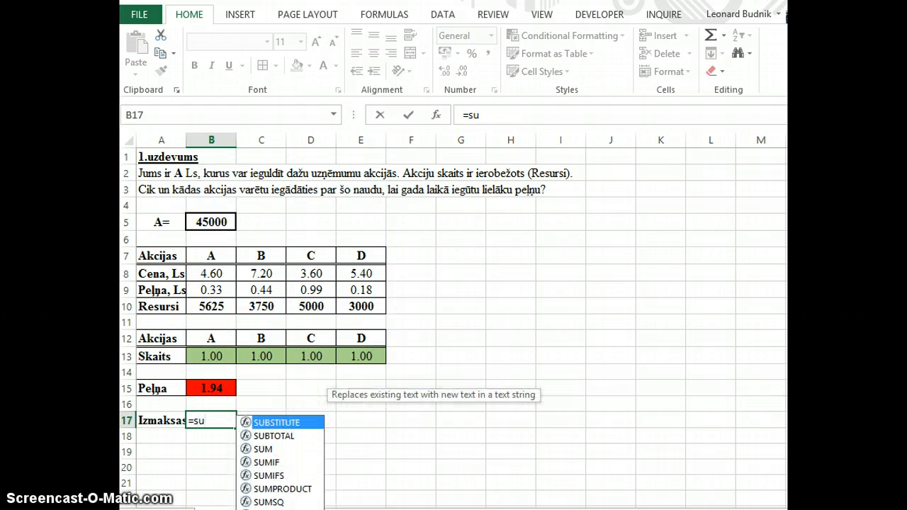
{"action": "type", "text": "mp"}
{"action": "key", "text": "Tab"}
{"action": "key", "text": "Up"}
{"action": "key", "text": "Up"}
{"action": "key", "text": "Up"}
{"action": "key", "text": "Up"}
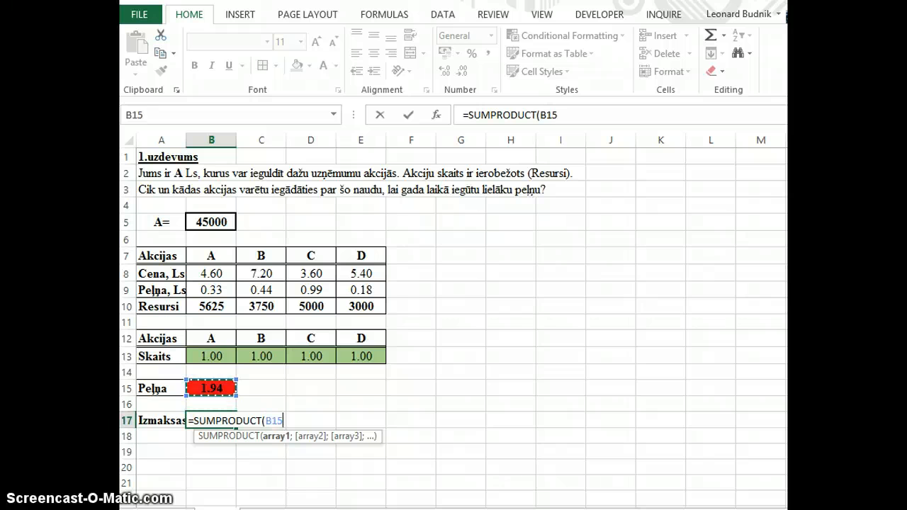
{"action": "key", "text": "shift+Right"}
{"action": "key", "text": "shift+Right"}
{"action": "key", "text": "shift+Right"}
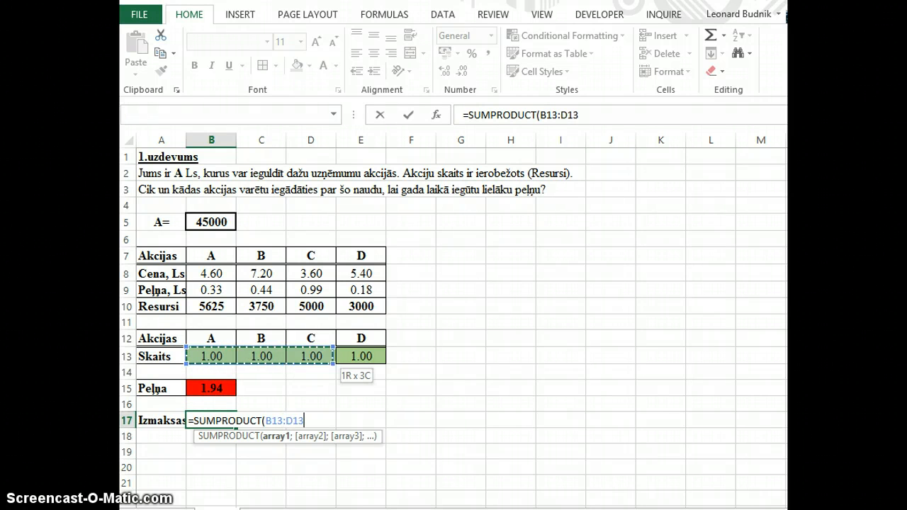
{"action": "type", "text": ";"}
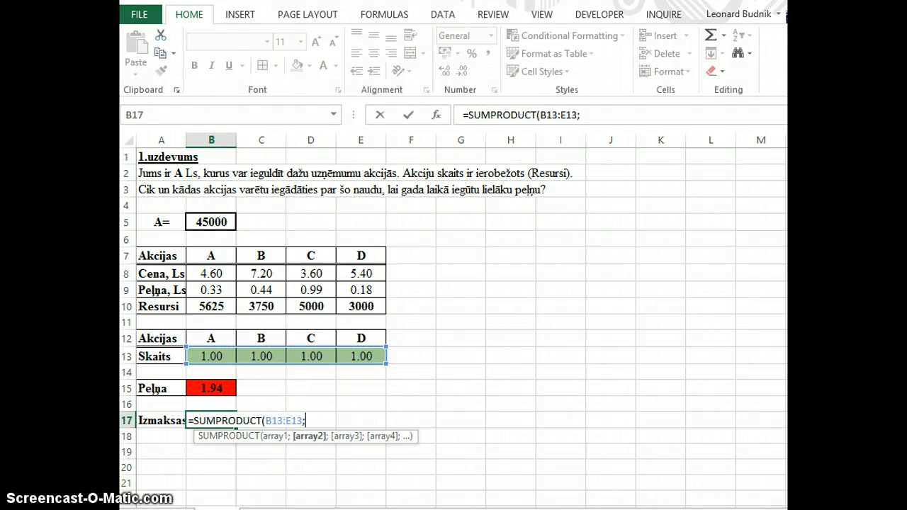
Complete the B17 cost formula with the share prices B8:E8 as the second array, giving =SUMPRODUCT(B13:E13;B8:E8).
{"action": "key", "text": "Up"}
{"action": "key", "text": "Up"}
{"action": "key", "text": "Up"}
{"action": "key", "text": "Up"}
{"action": "key", "text": "Up"}
{"action": "key", "text": "Up"}
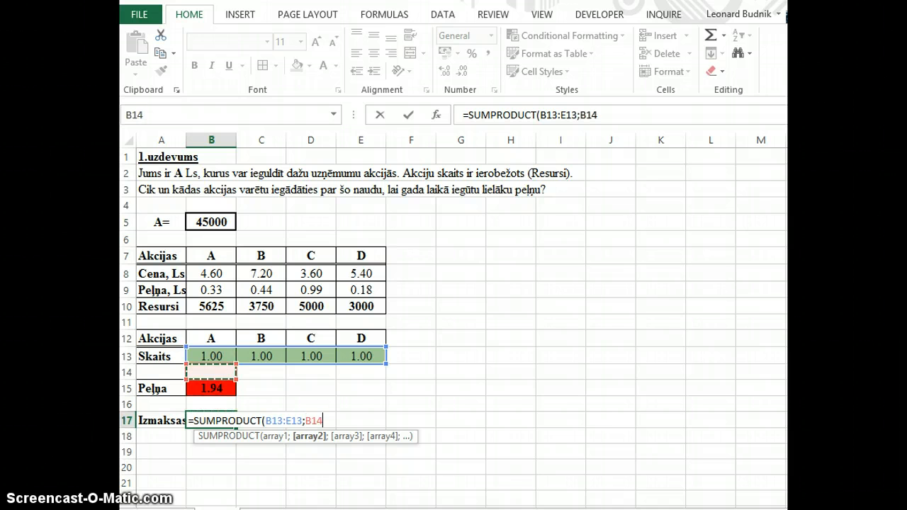
{"action": "key", "text": "Up"}
{"action": "key", "text": "Up"}
{"action": "key", "text": "Up"}
{"action": "key", "text": "shift+Right"}
{"action": "key", "text": "shift+Right"}
{"action": "key", "text": "shift+Right"}
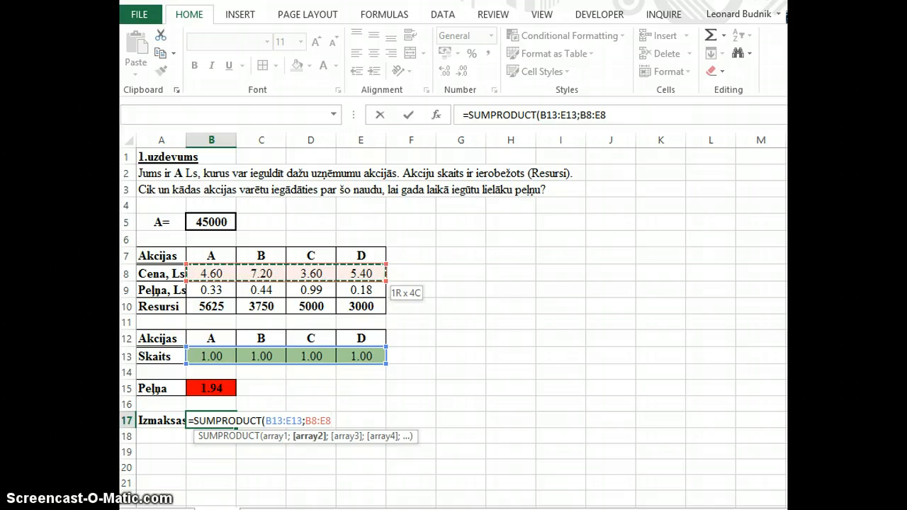
{"action": "type", "text": ")"}
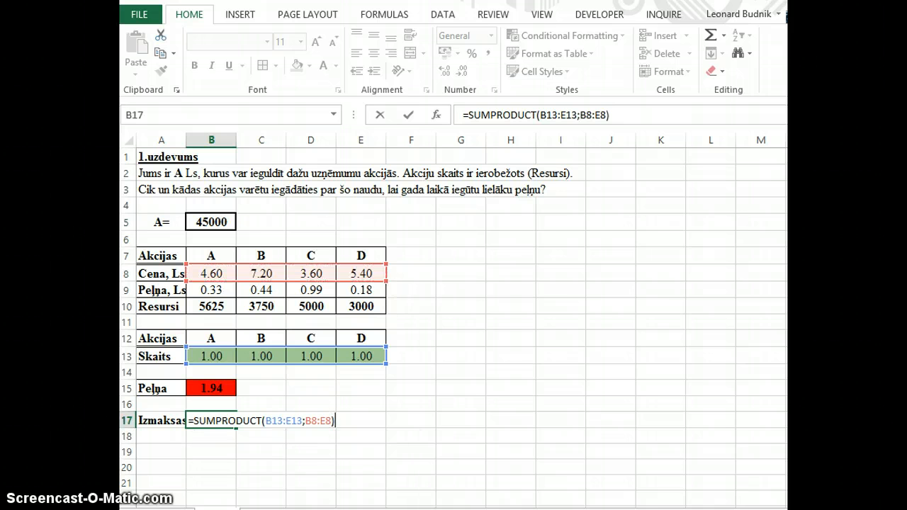
{"action": "key", "text": "Return"}
{"action": "key", "text": "Up"}
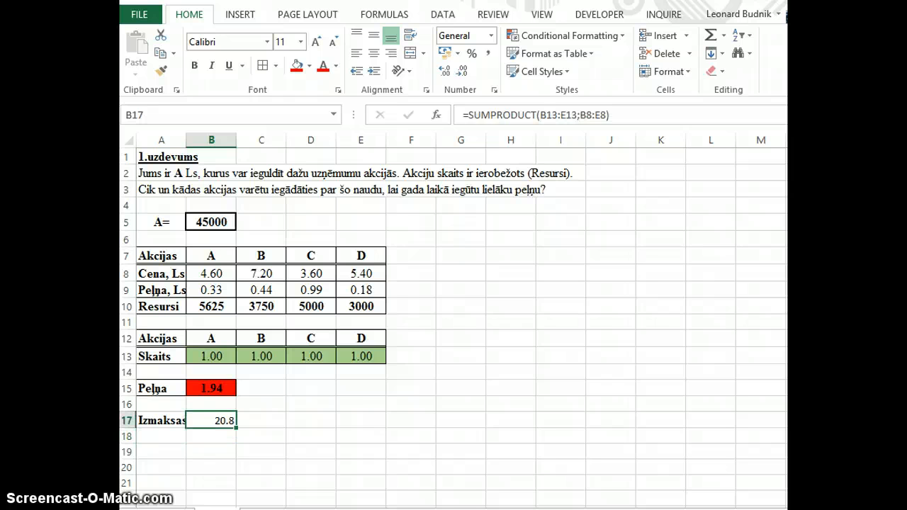
Copy the formatting of the Peļņa cells A15:B15 onto the Izmaksas cells A17:B17.
{"action": "left_click_drag", "start_coordinate": [160, 388], "coordinate": [213, 389]}
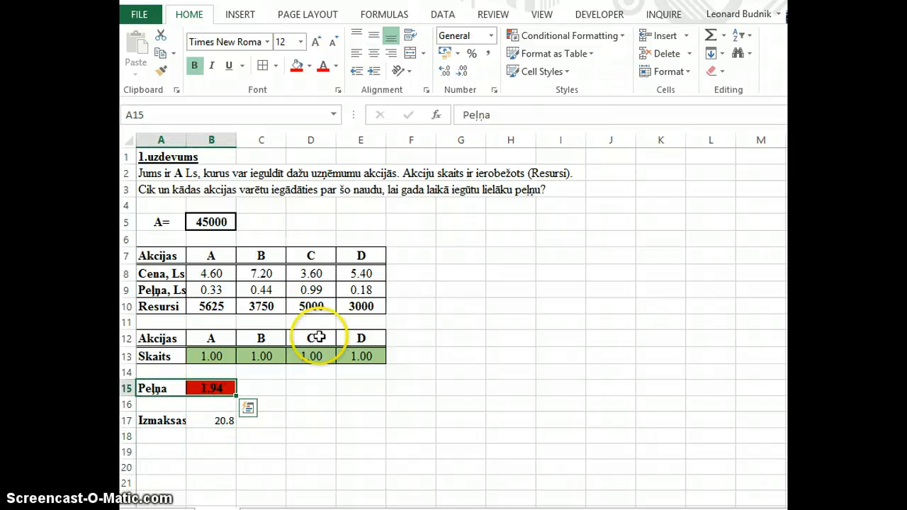
{"action": "left_click", "coordinate": [161, 70]}
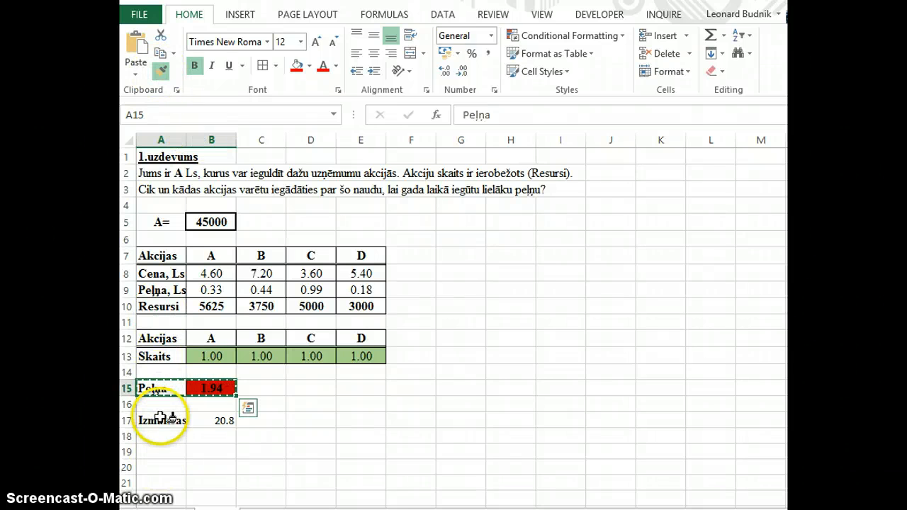
{"action": "left_click_drag", "start_coordinate": [157, 420], "coordinate": [194, 426]}
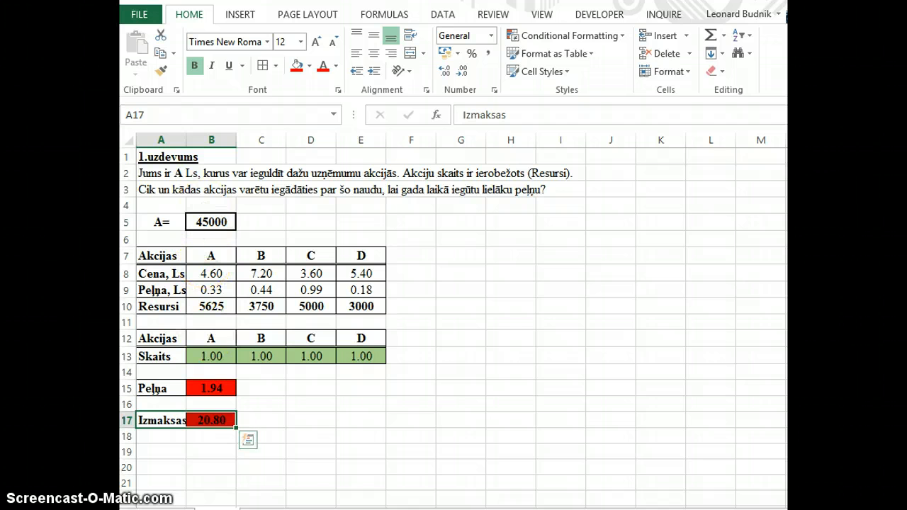
Change the fill of the total cost cell B17 to light gold.
{"action": "left_click", "coordinate": [204, 420]}
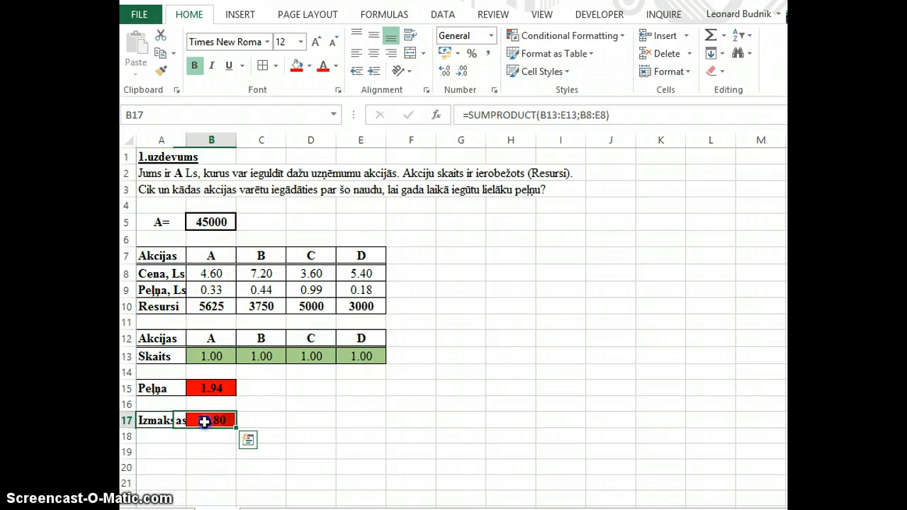
{"action": "left_click", "coordinate": [308, 65]}
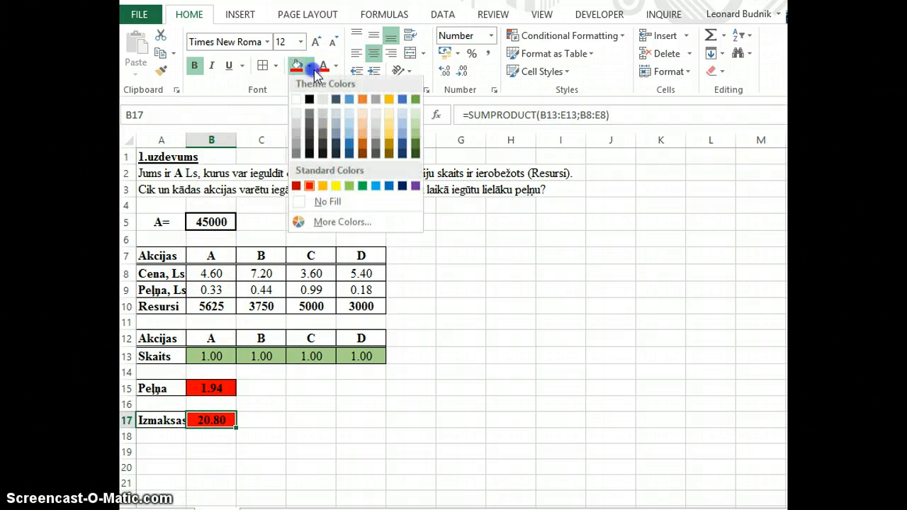
{"action": "left_click", "coordinate": [390, 139]}
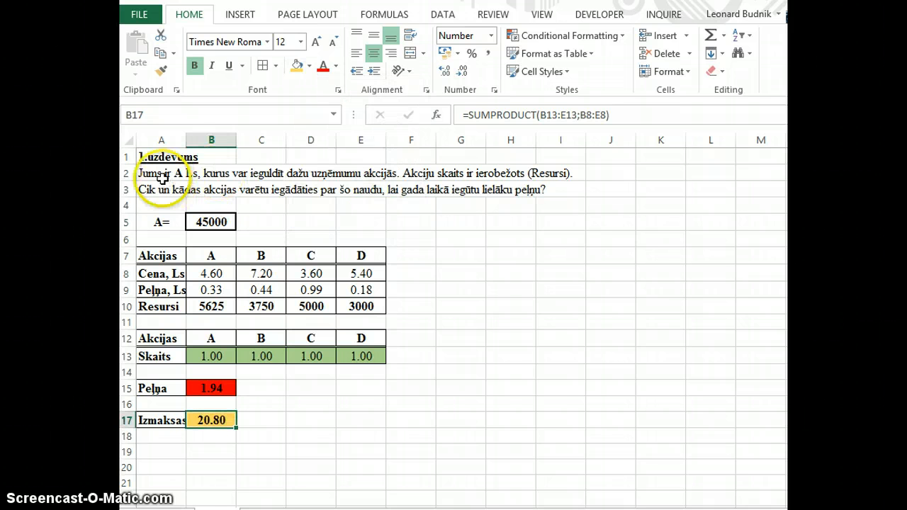
Widen column A so that the row labels such as Izmaksas fit inside their cells.
{"action": "left_click_drag", "start_coordinate": [186, 143], "coordinate": [205, 139]}
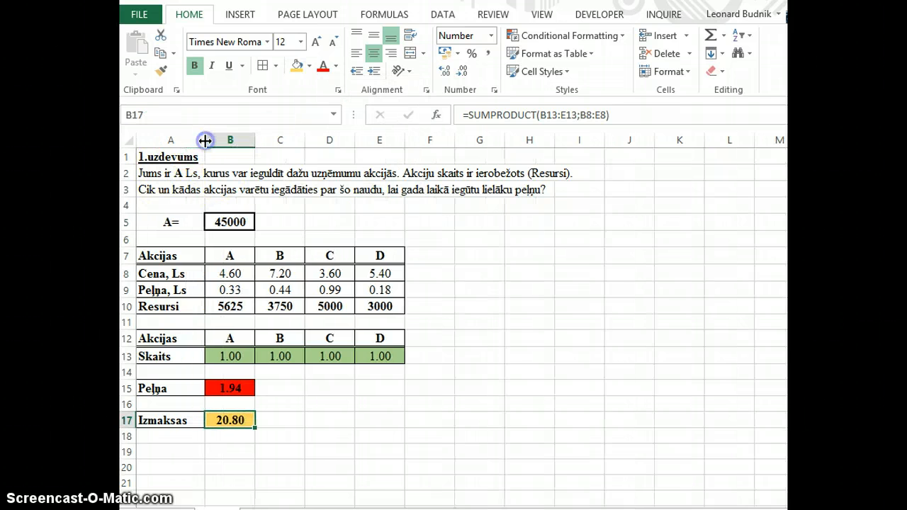
{"action": "left_click", "coordinate": [328, 415]}
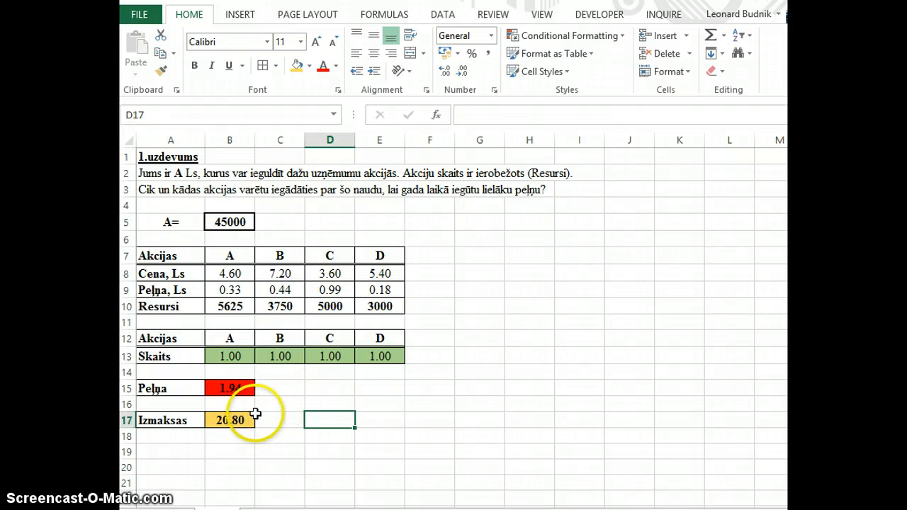
{"action": "left_click", "coordinate": [236, 422]}
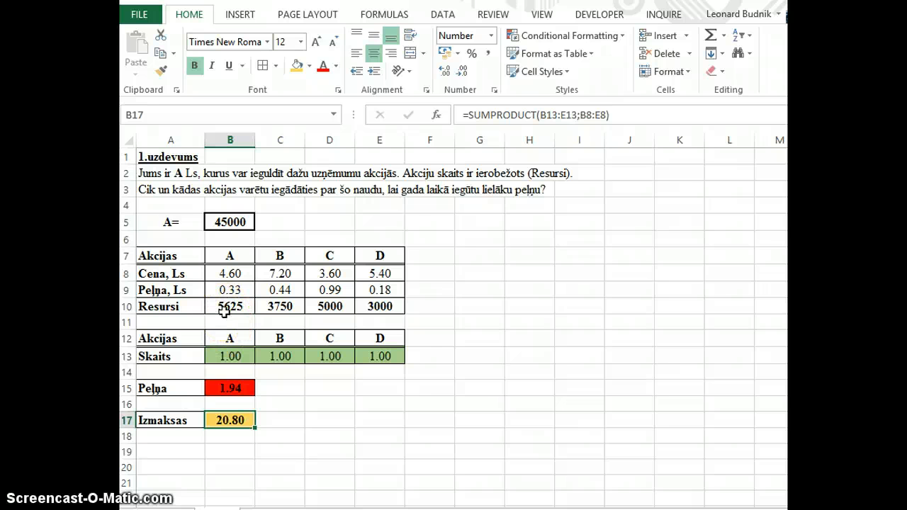
Fill the Resursi limits B10:E10 with the same light gold as the cost cell.
{"action": "left_click", "coordinate": [224, 315]}
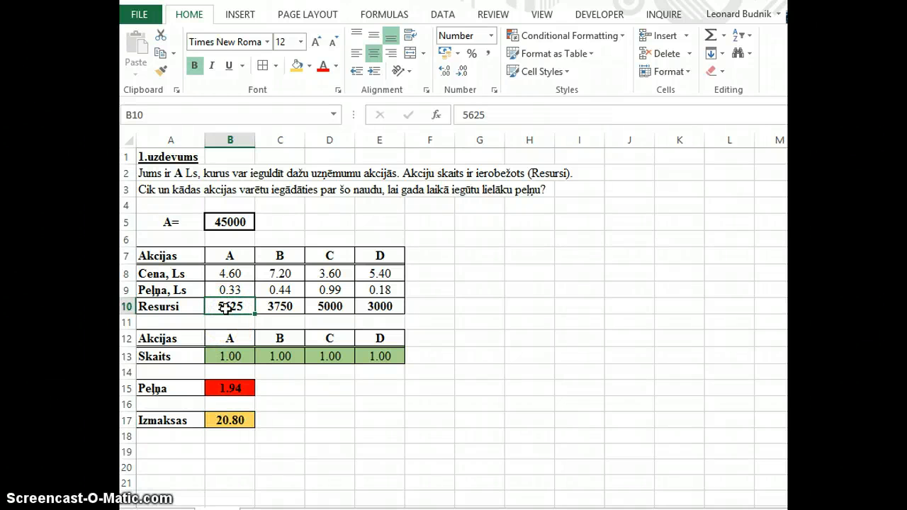
{"action": "left_click_drag", "start_coordinate": [226, 309], "coordinate": [383, 305]}
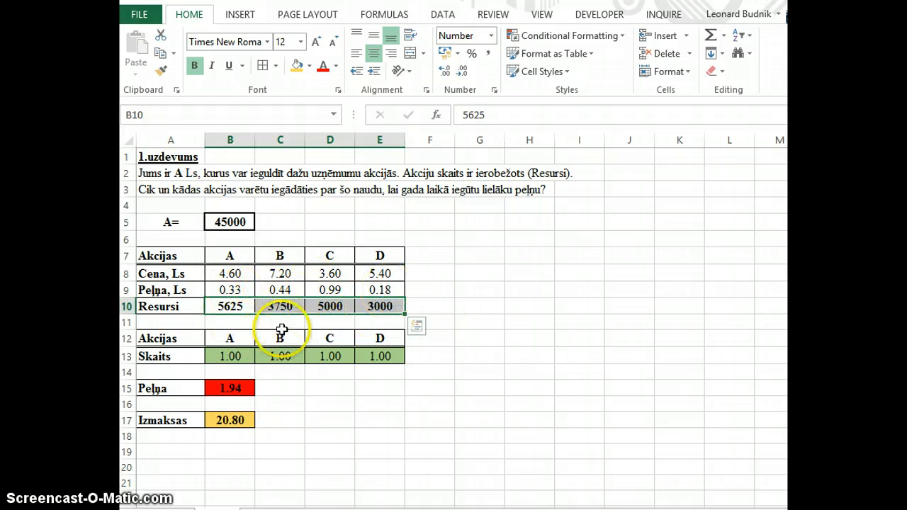
{"action": "left_click", "coordinate": [296, 66]}
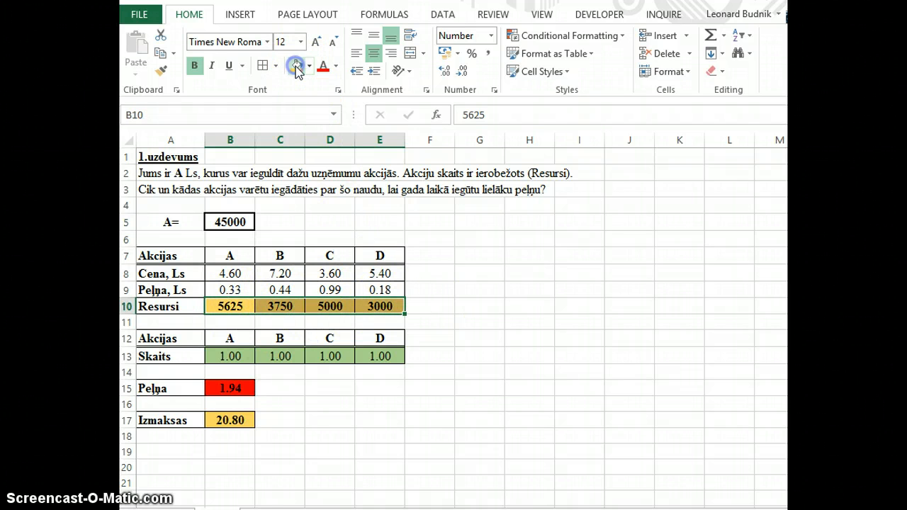
Review the model's share quantities in B13:E13, the total profit in B15 and the total cost in B17.
{"action": "left_click", "coordinate": [229, 356]}
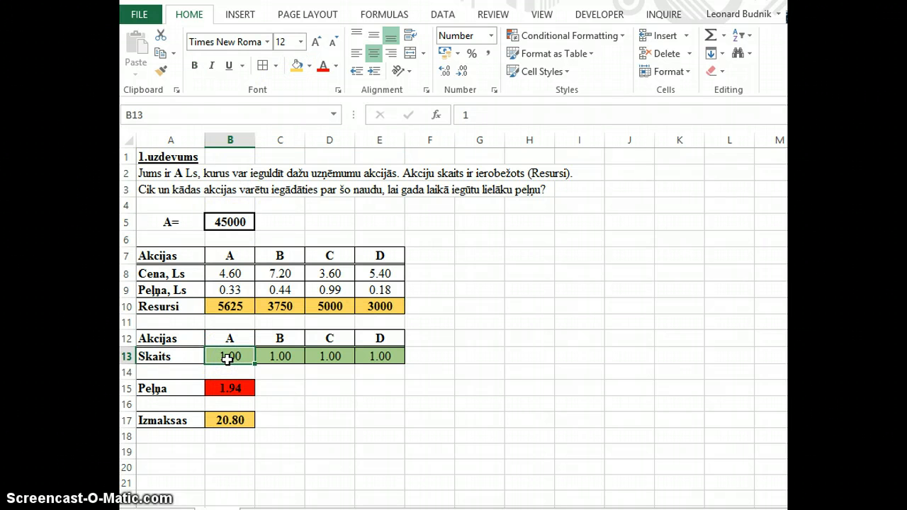
{"action": "key", "text": "Right"}
{"action": "key", "text": "Right"}
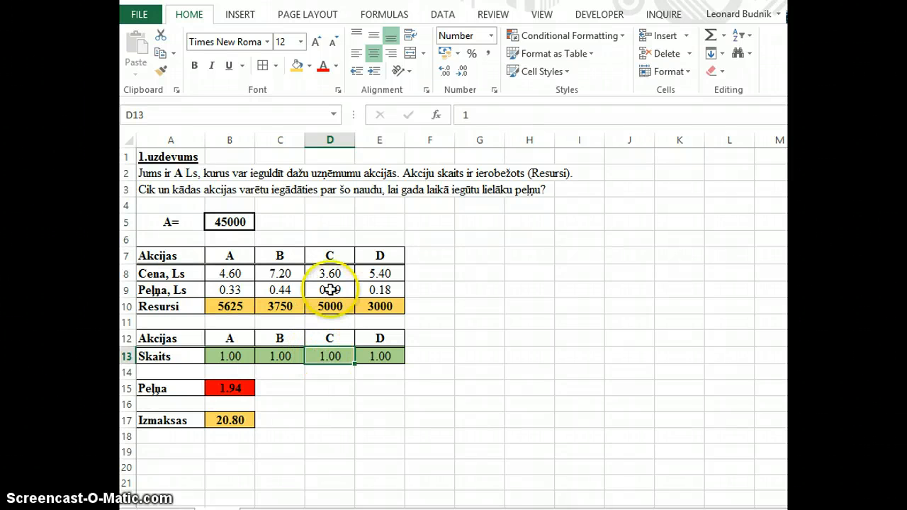
{"action": "left_click", "coordinate": [341, 411]}
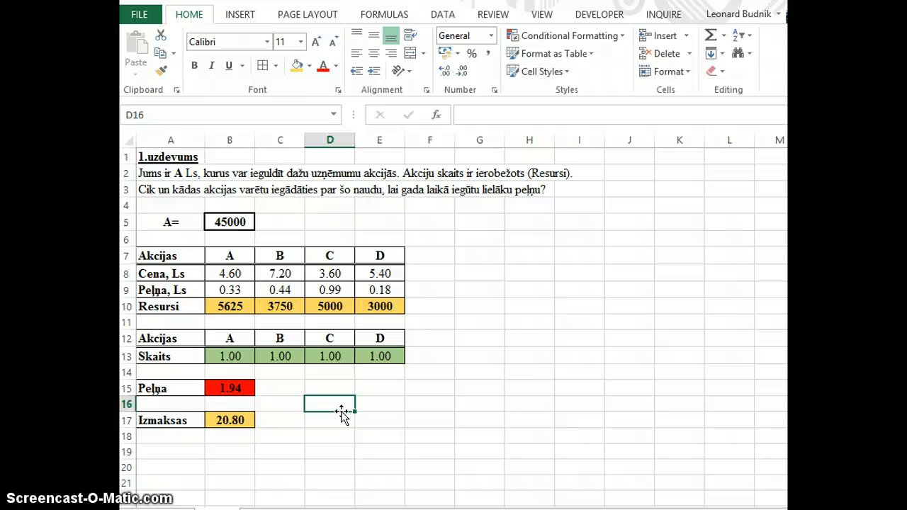
{"action": "key", "text": "Up"}
{"action": "key", "text": "Up"}
{"action": "key", "text": "Up"}
{"action": "key", "text": "Left"}
{"action": "key", "text": "Left"}
{"action": "key", "text": "Left"}
{"action": "key", "text": "Right"}
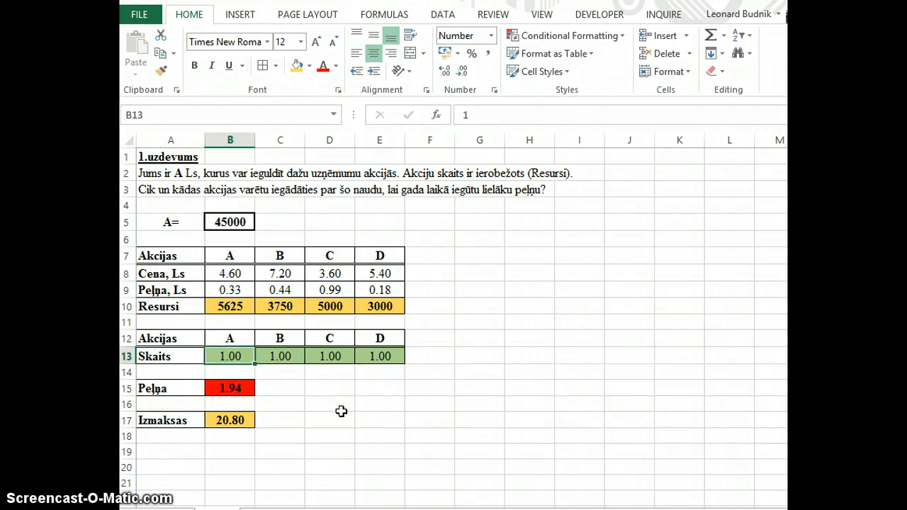
{"action": "key", "text": "shift+Right"}
{"action": "key", "text": "shift+Right"}
{"action": "key", "text": "shift+Right"}
{"action": "key", "text": "Down"}
{"action": "key", "text": "Down"}
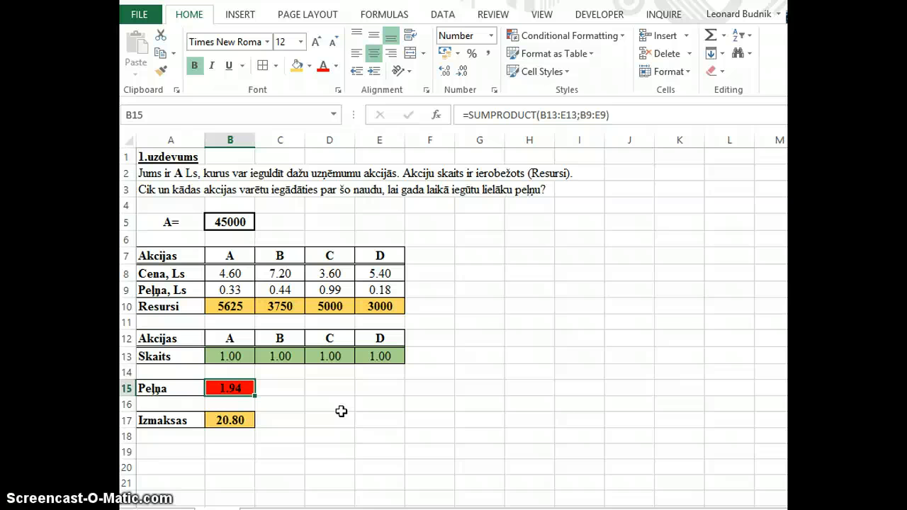
{"action": "key", "text": "Down"}
{"action": "key", "text": "Down"}
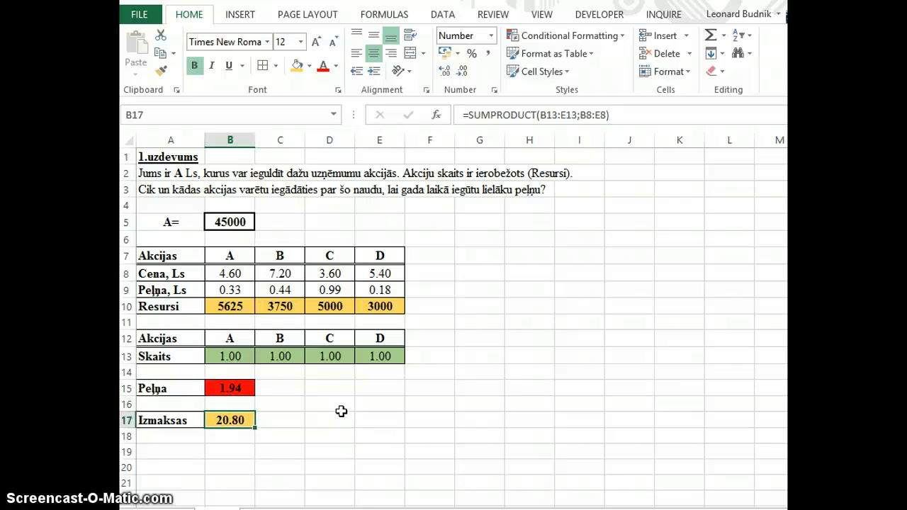
Review the available budget A in B5 and the Resursi share limits in row 10 against the total cost.
{"action": "key", "text": "Up"}
{"action": "key", "text": "Up"}
{"action": "key", "text": "Up"}
{"action": "key", "text": "Up"}
{"action": "key", "text": "Up"}
{"action": "key", "text": "Up"}
{"action": "key", "text": "Up"}
{"action": "key", "text": "Up"}
{"action": "key", "text": "Up"}
{"action": "key", "text": "Up"}
{"action": "key", "text": "Up"}
{"action": "key", "text": "Up"}
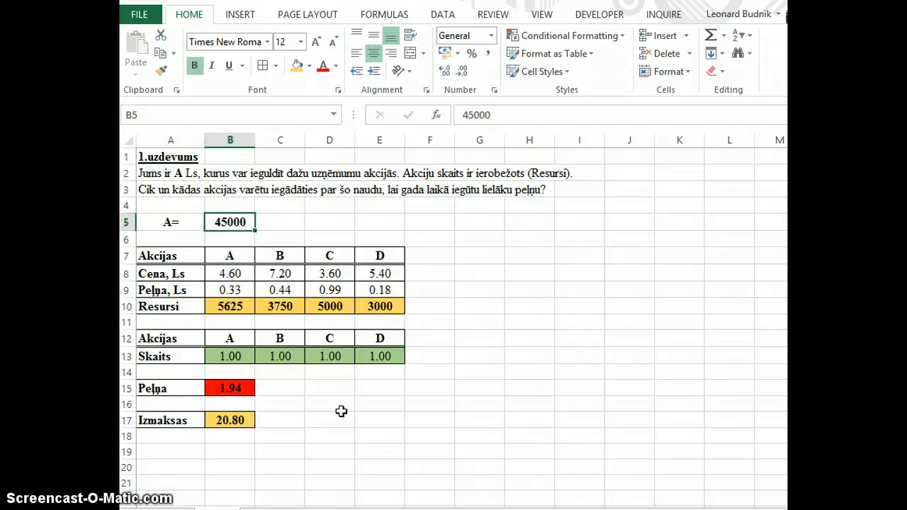
{"action": "key", "text": "Down"}
{"action": "key", "text": "Down"}
{"action": "key", "text": "Down"}
{"action": "key", "text": "Down"}
{"action": "key", "text": "Down"}
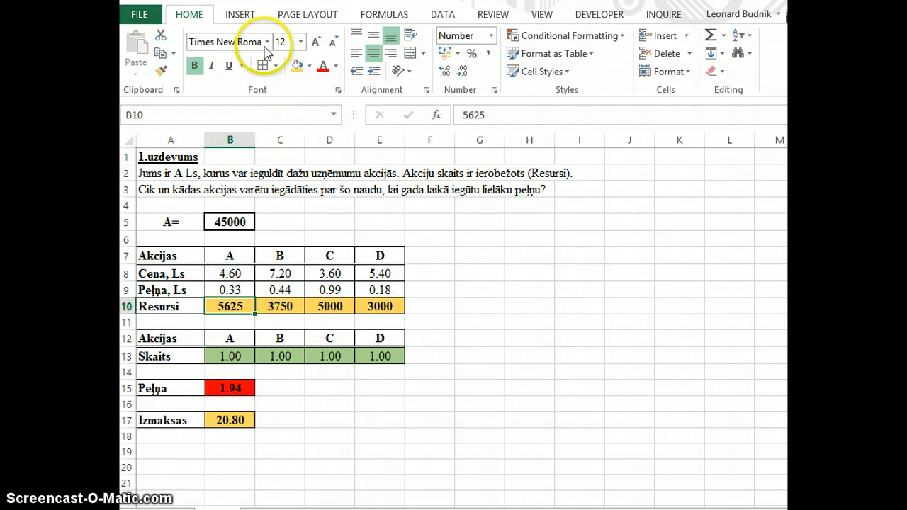
Start Solver and set its objective to maximize the total profit cell B15.
{"action": "left_click", "coordinate": [441, 14]}
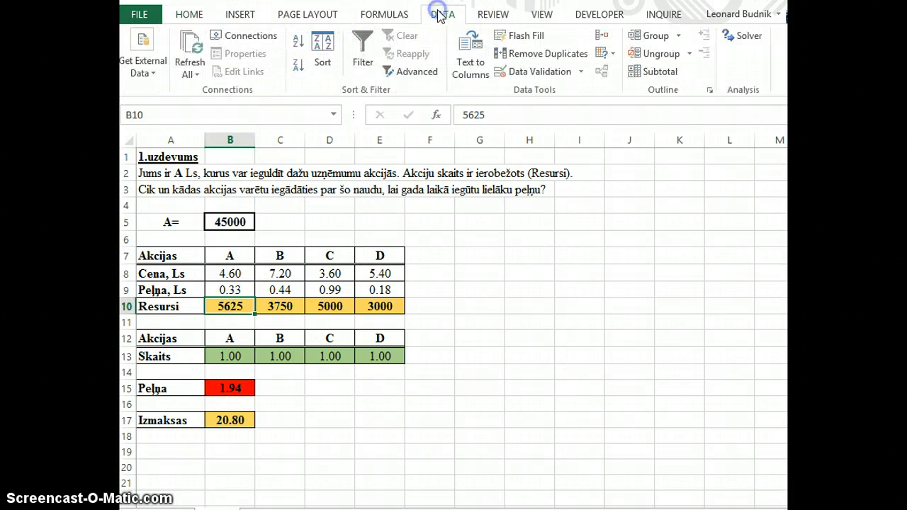
{"action": "left_click", "coordinate": [754, 45]}
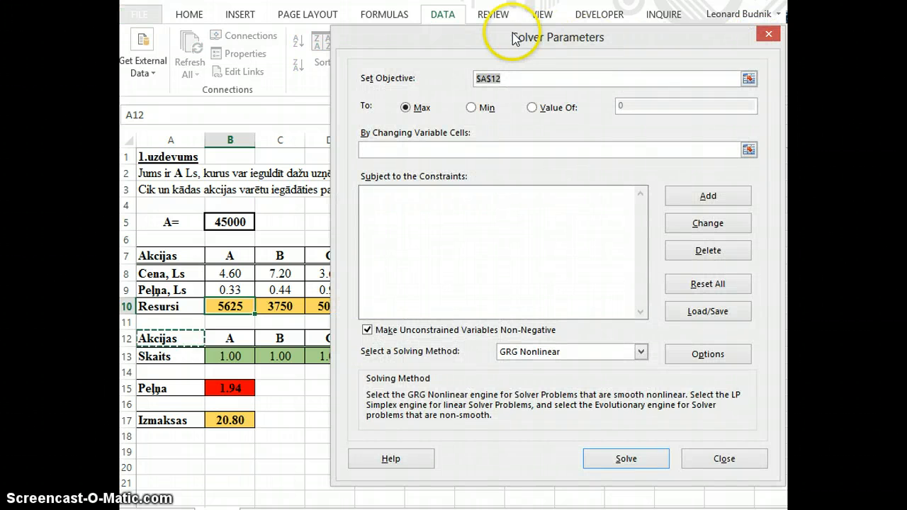
{"action": "left_click_drag", "start_coordinate": [494, 43], "coordinate": [483, 36]}
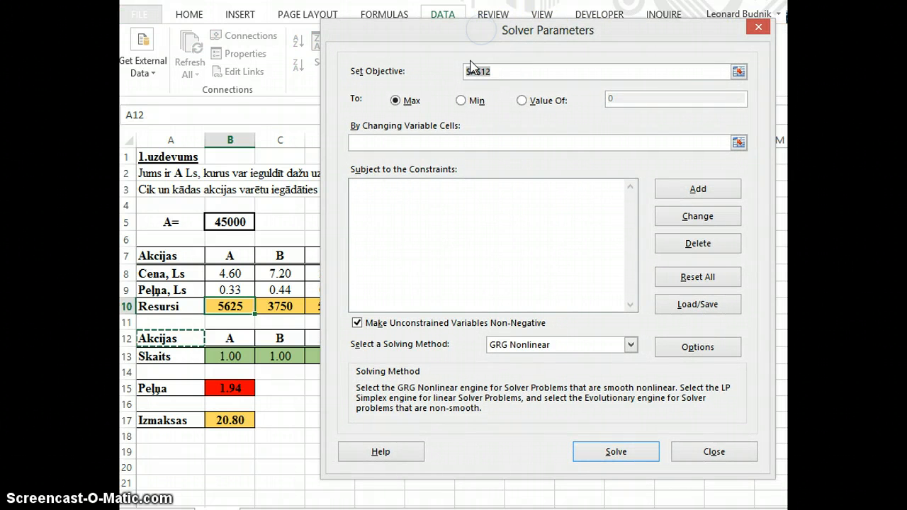
{"action": "left_click", "coordinate": [503, 71]}
{"action": "key", "text": "BackSpace"}
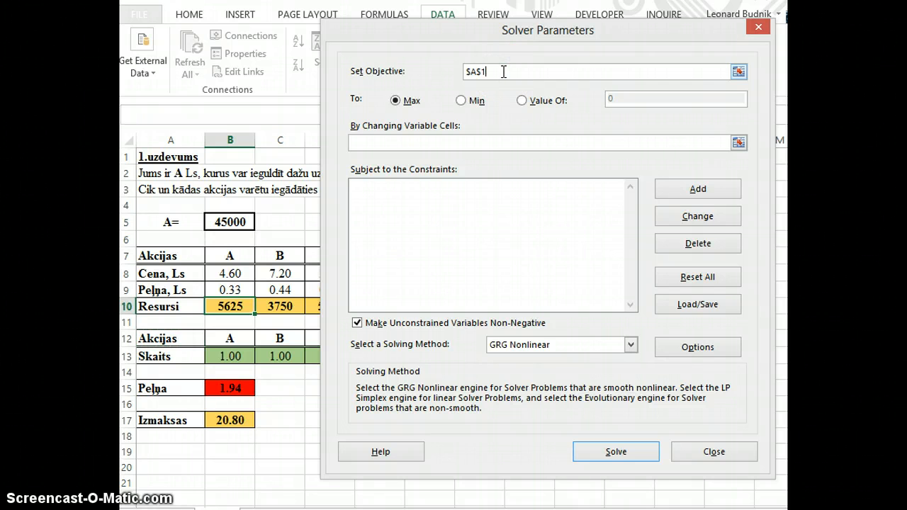
{"action": "left_click", "coordinate": [225, 390]}
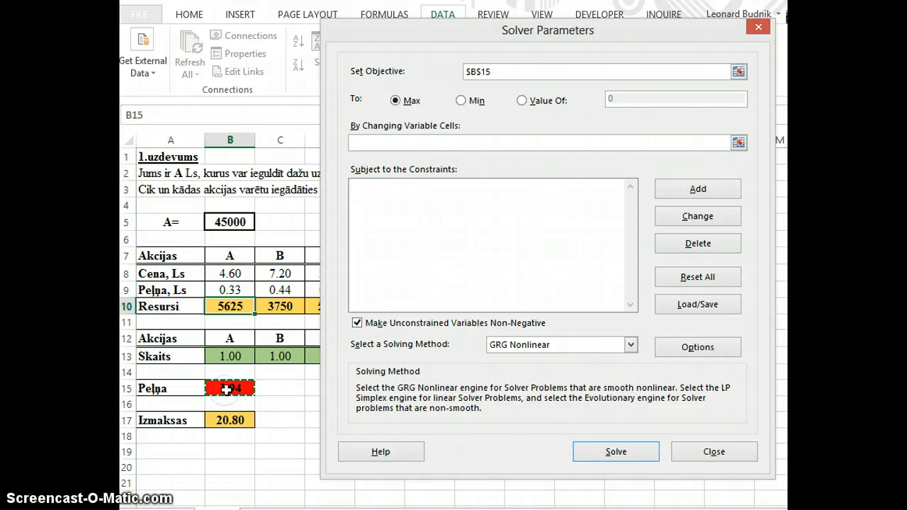
{"action": "left_click", "coordinate": [398, 101]}
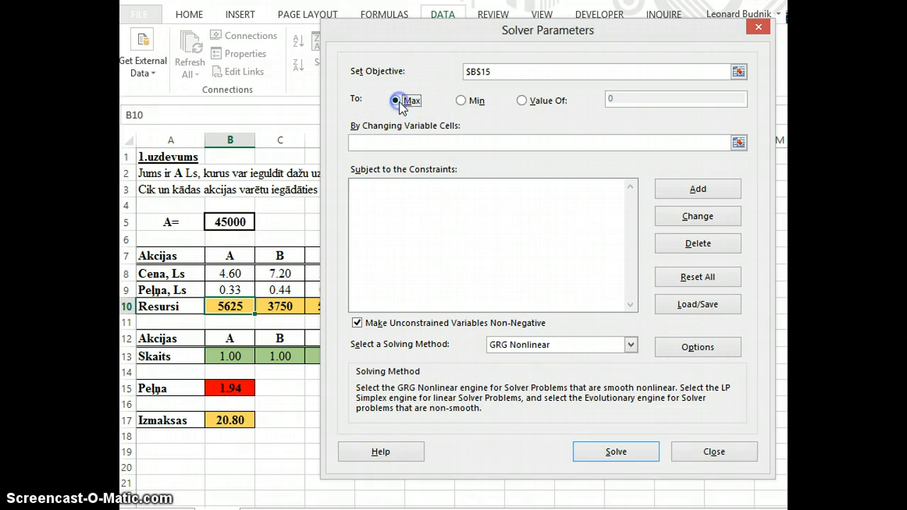
Set the Solver's changing variable cells to the share quantities B13:E13.
{"action": "left_click", "coordinate": [363, 142]}
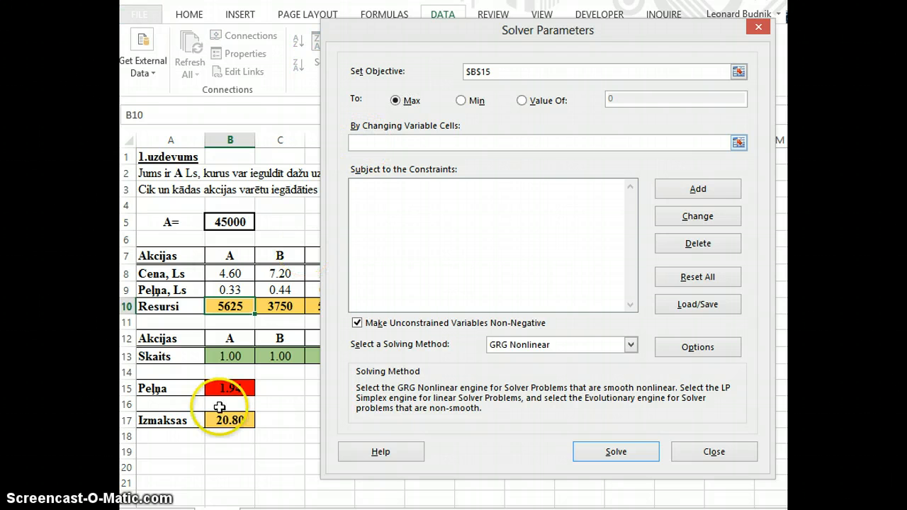
{"action": "left_click", "coordinate": [226, 355]}
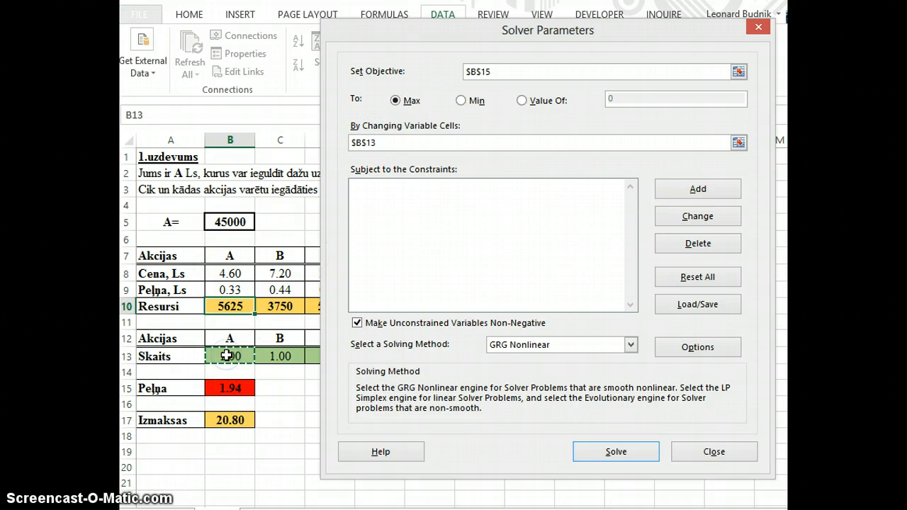
{"action": "key", "text": "shift+Right"}
{"action": "key", "text": "shift+Right"}
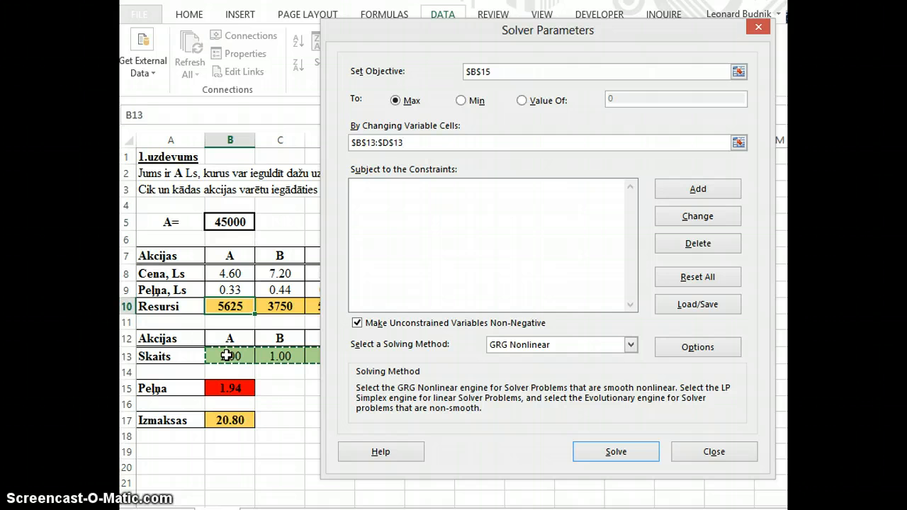
{"action": "left_click_drag", "start_coordinate": [340, 30], "coordinate": [482, 34]}
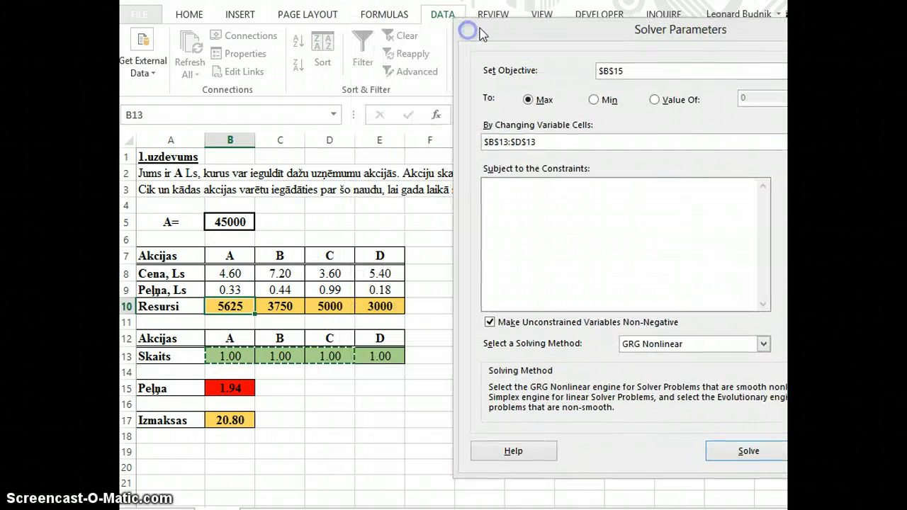
{"action": "key", "text": "shift+Right"}
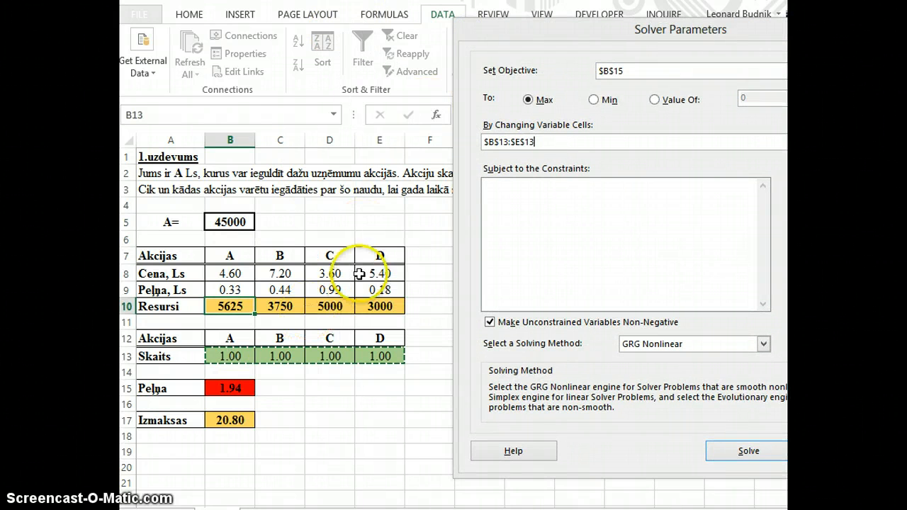
{"action": "left_click_drag", "start_coordinate": [585, 32], "coordinate": [459, 40]}
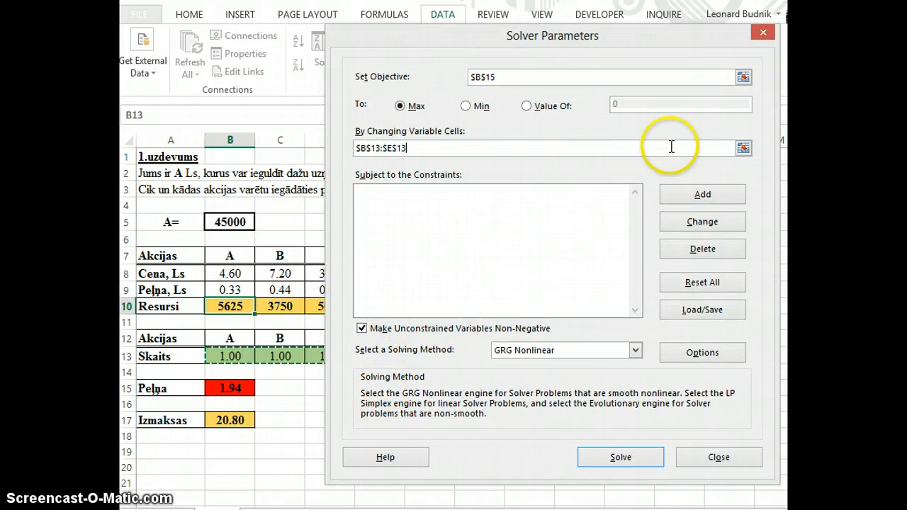
Add a Solver constraint that the total cost B17 is <= the available budget B5.
{"action": "left_click", "coordinate": [702, 194]}
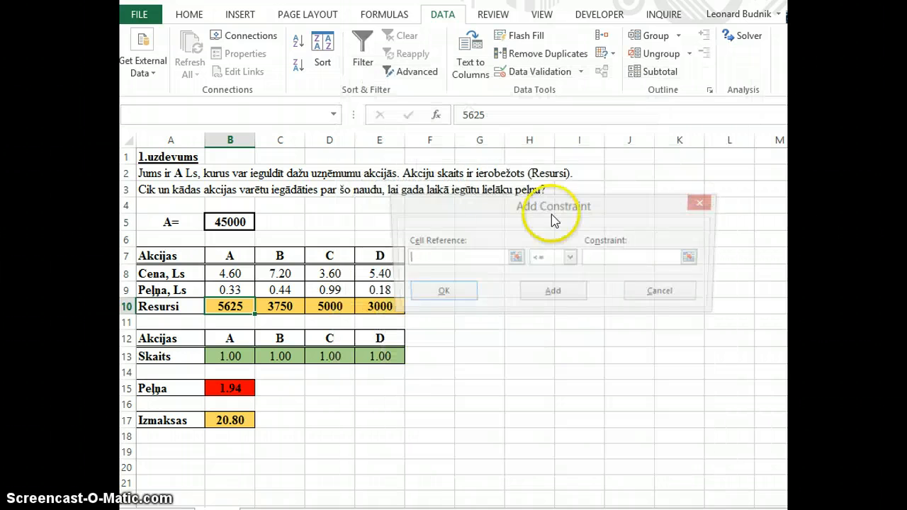
{"action": "left_click_drag", "start_coordinate": [476, 220], "coordinate": [438, 392]}
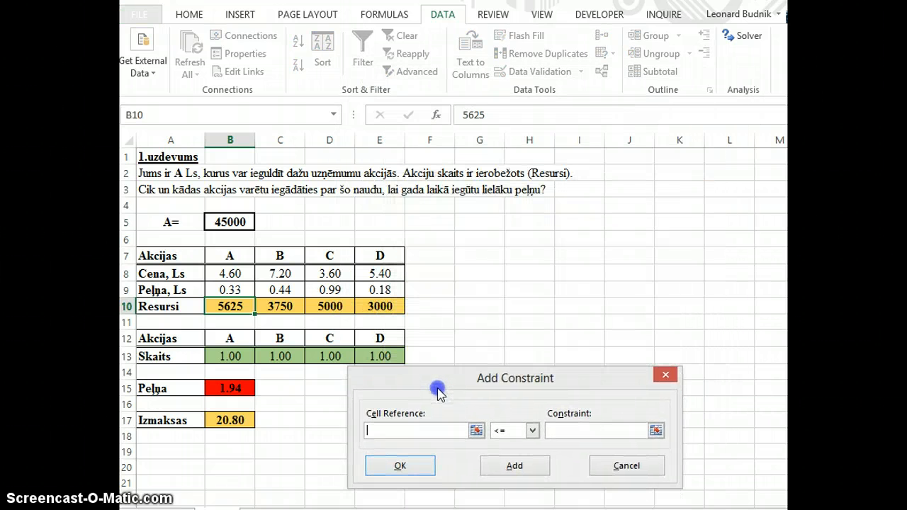
{"action": "left_click", "coordinate": [237, 419]}
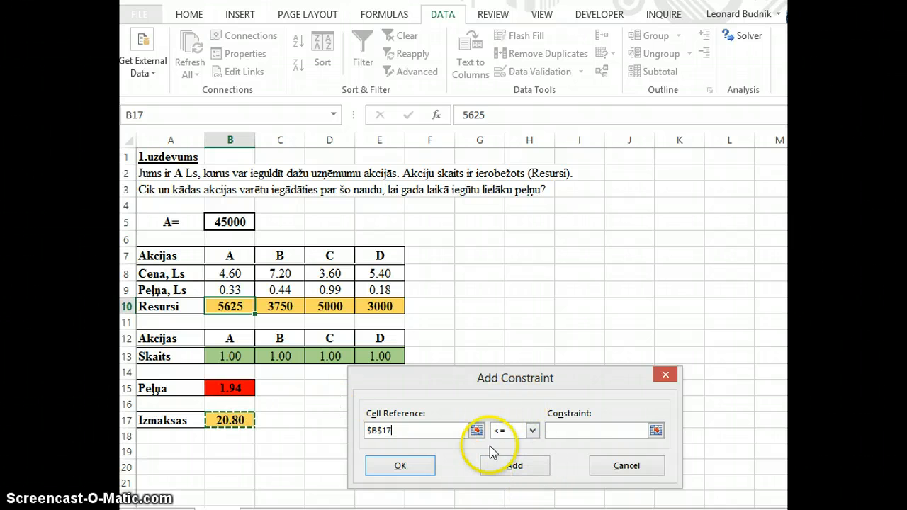
{"action": "left_click", "coordinate": [552, 430]}
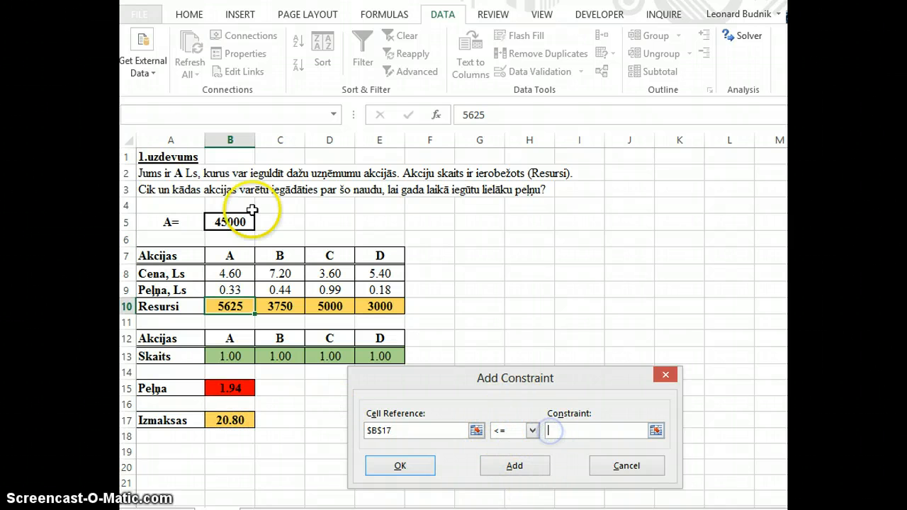
{"action": "left_click", "coordinate": [223, 222]}
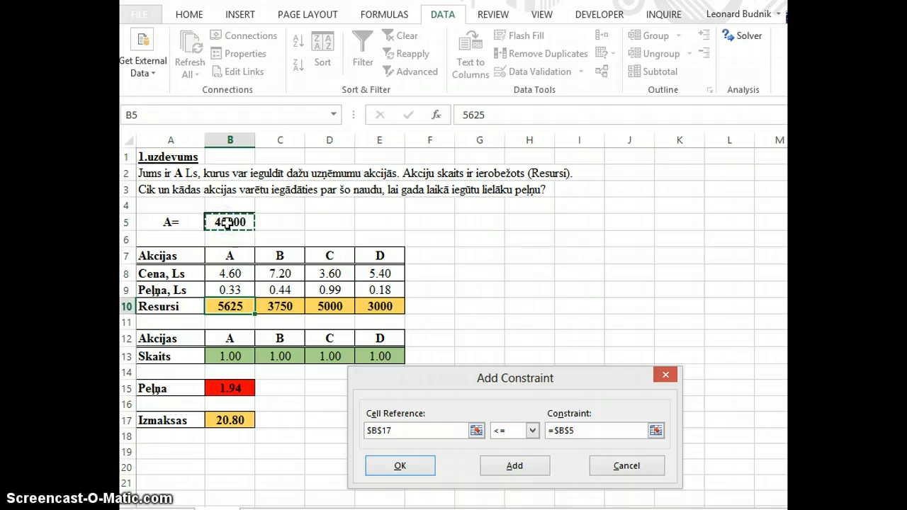
{"action": "left_click", "coordinate": [527, 465]}
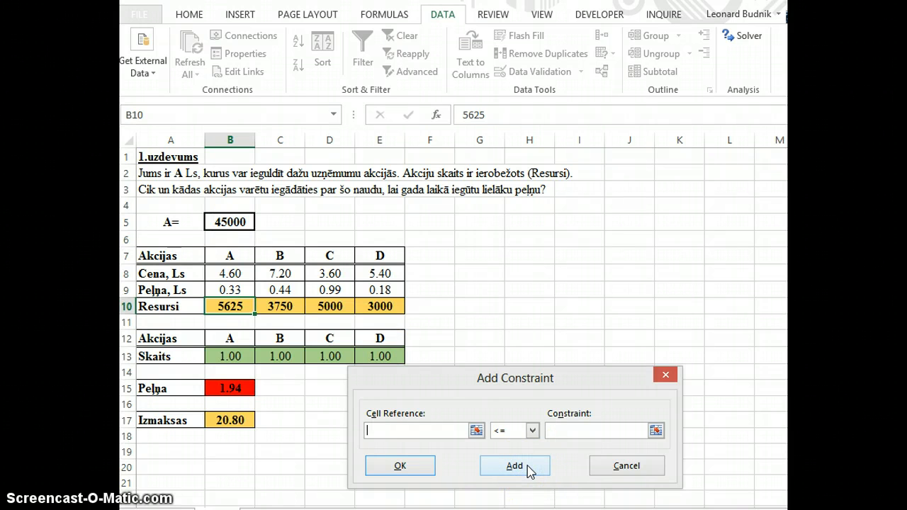
Add a constraint that the share quantities B13:E13 are <= the Resursi limits B10:E10.
{"action": "left_click_drag", "start_coordinate": [221, 353], "coordinate": [379, 354]}
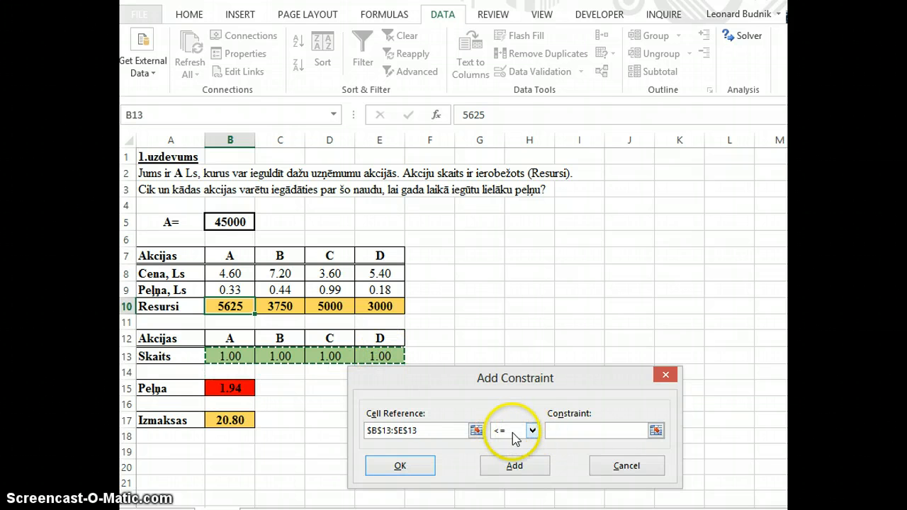
{"action": "left_click", "coordinate": [581, 429]}
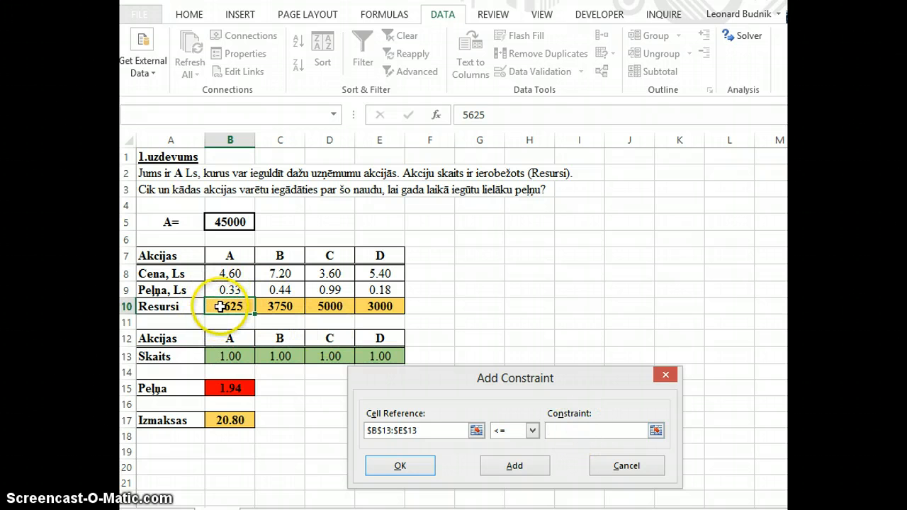
{"action": "left_click_drag", "start_coordinate": [240, 306], "coordinate": [366, 306]}
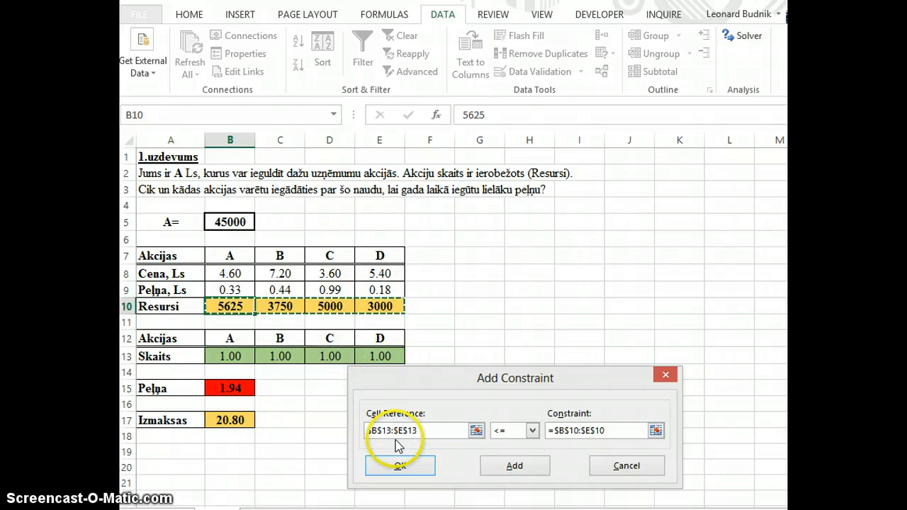
{"action": "left_click", "coordinate": [515, 467]}
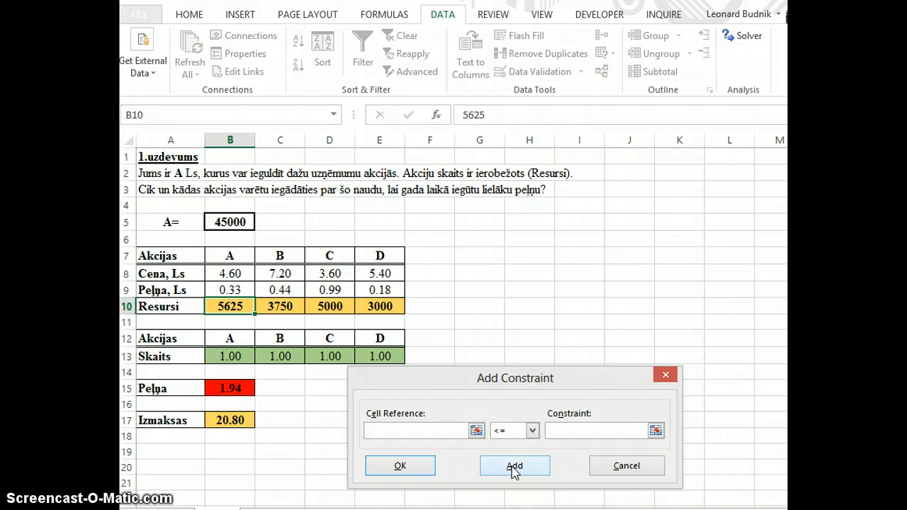
Add an integer (int) constraint on the share quantities B13:E13 and finish the constraint list.
{"action": "left_click_drag", "start_coordinate": [221, 357], "coordinate": [378, 356]}
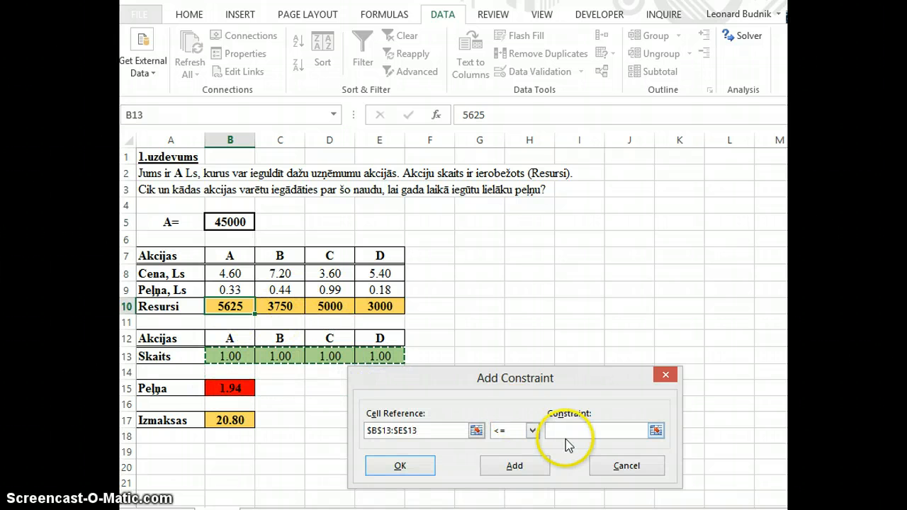
{"action": "left_click", "coordinate": [533, 430]}
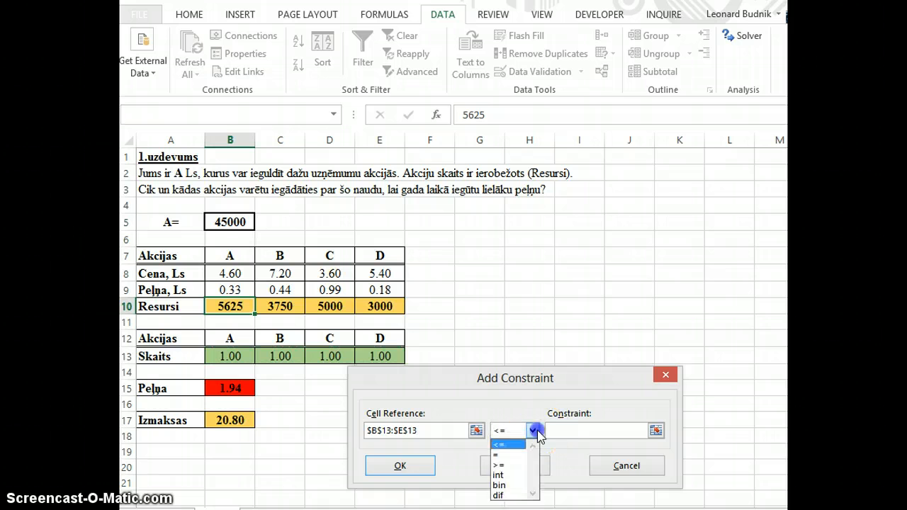
{"action": "left_click", "coordinate": [500, 474]}
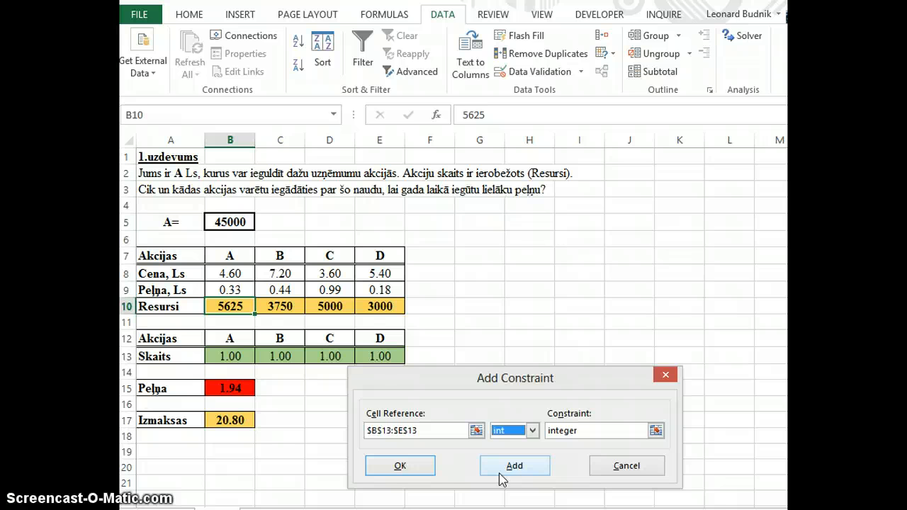
{"action": "left_click", "coordinate": [401, 467]}
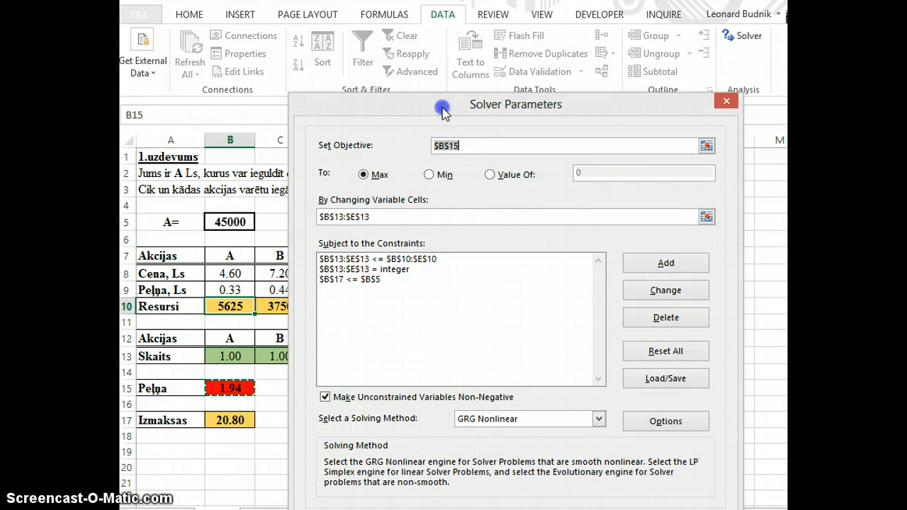
Solve the model with the GRG Nonlinear method and keep the Solver solution.
{"action": "left_click_drag", "start_coordinate": [439, 106], "coordinate": [466, 41]}
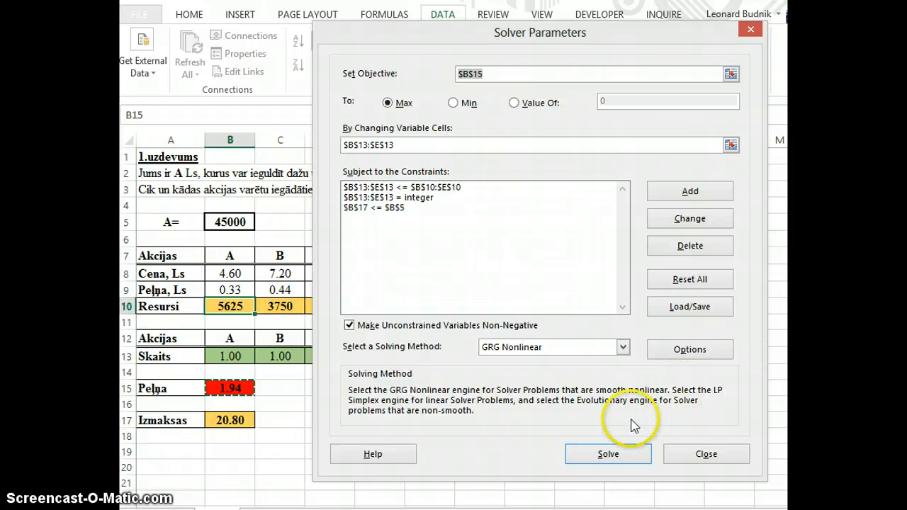
{"action": "left_click", "coordinate": [607, 454]}
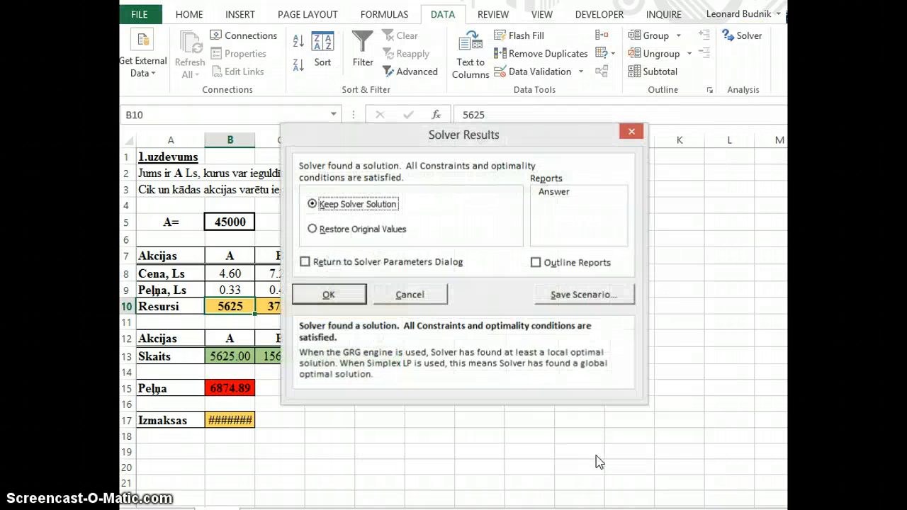
{"action": "left_click_drag", "start_coordinate": [385, 136], "coordinate": [470, 154]}
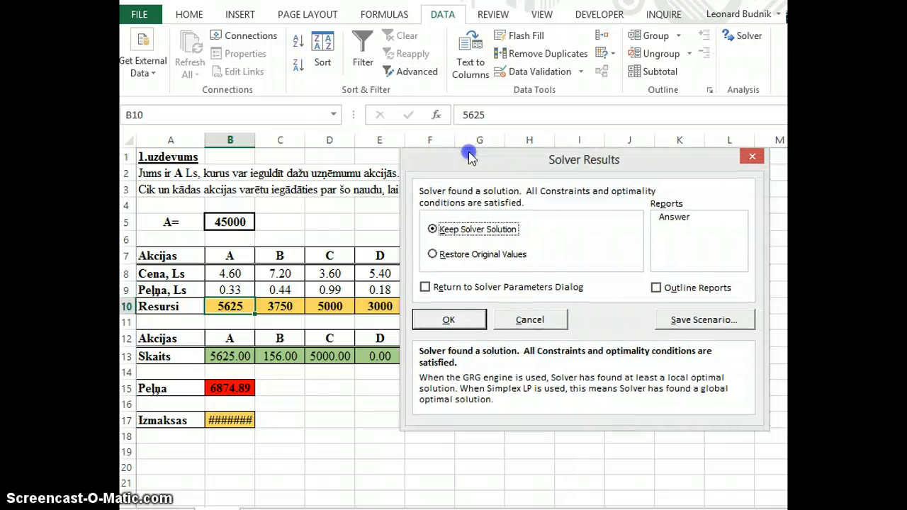
{"action": "left_click", "coordinate": [451, 321]}
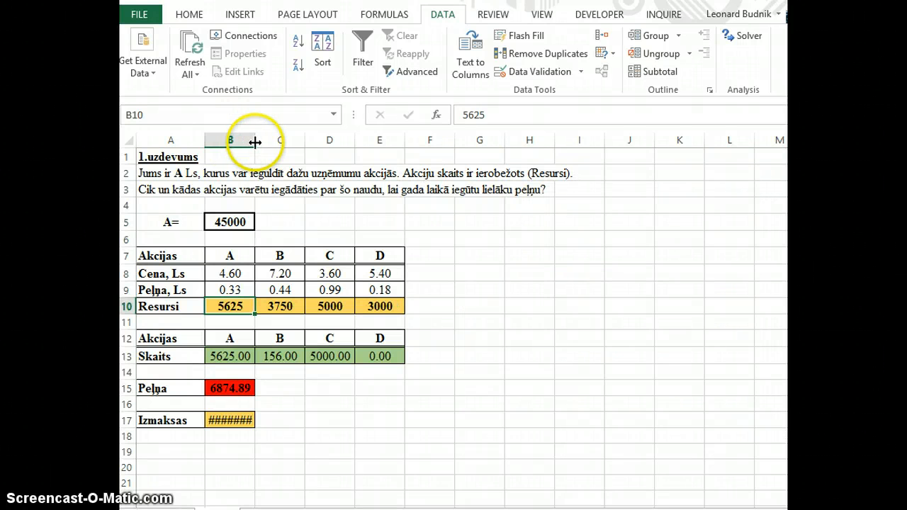
Autofit column B so the total cost is readable, and check the cost in B17 and profit in B15.
{"action": "double_click", "coordinate": [255, 142]}
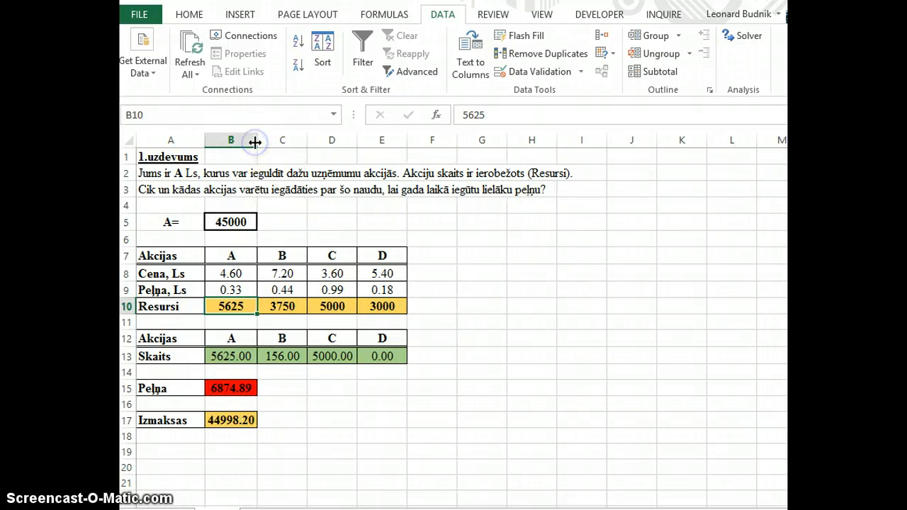
{"action": "left_click", "coordinate": [230, 420]}
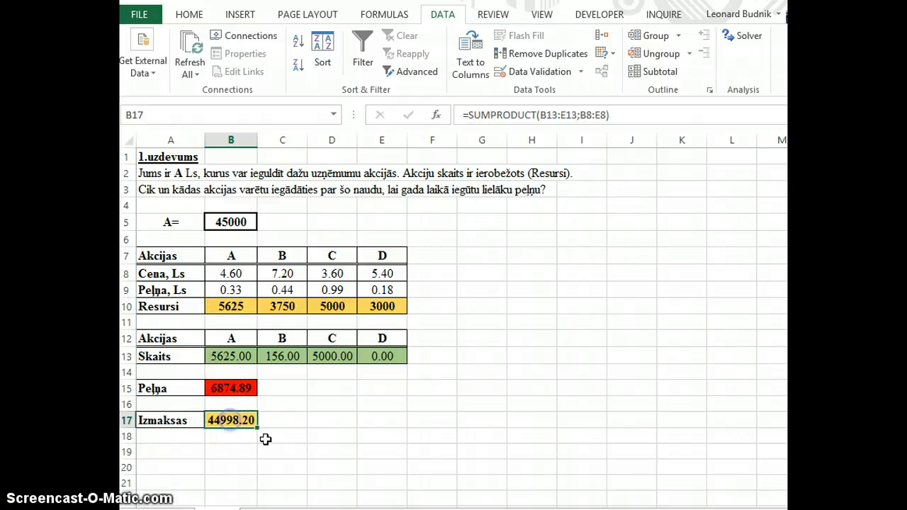
{"action": "left_click", "coordinate": [245, 387]}
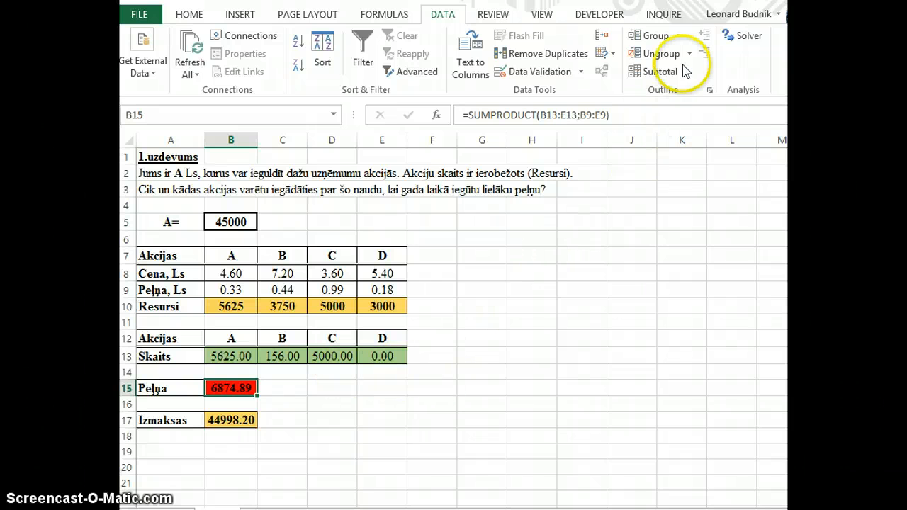
Run Solver again with the existing objective B15, variable cells and constraints, and keep the Solver solution.
{"action": "left_click", "coordinate": [744, 43]}
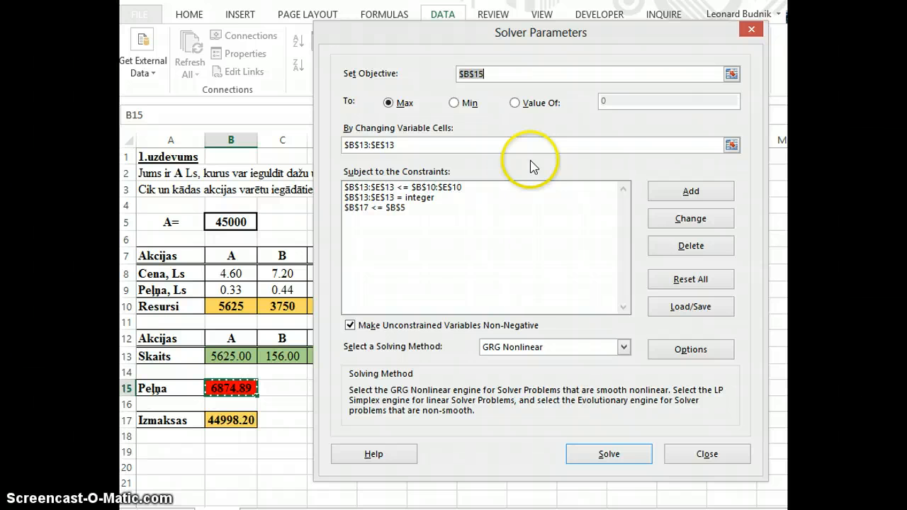
{"action": "left_click", "coordinate": [613, 459]}
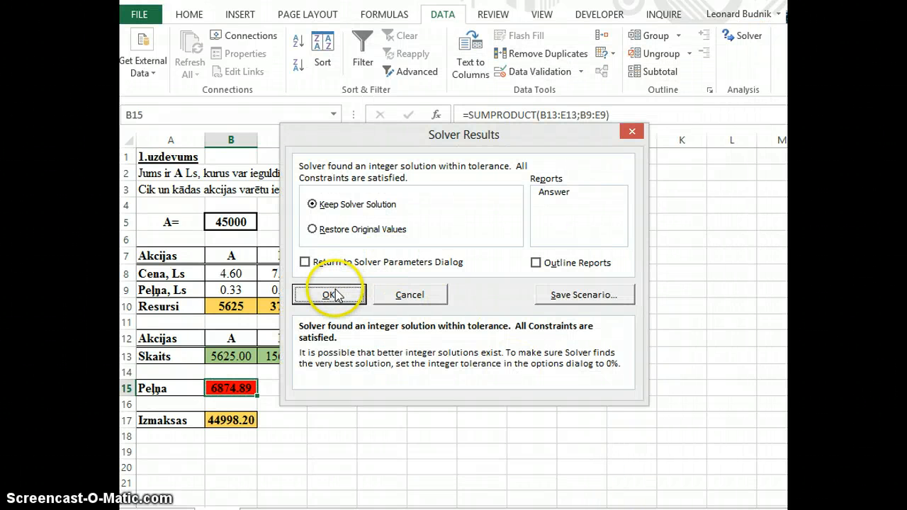
{"action": "left_click", "coordinate": [330, 295]}
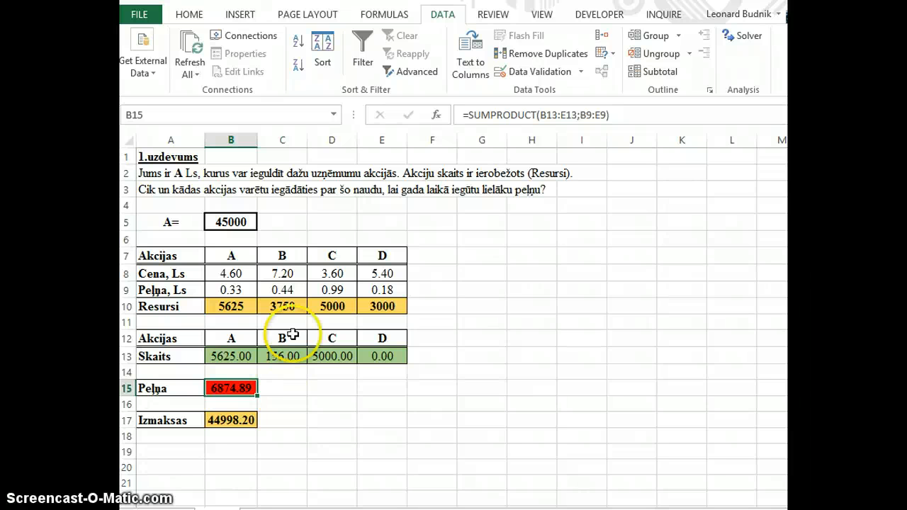
{"action": "left_click", "coordinate": [245, 284]}
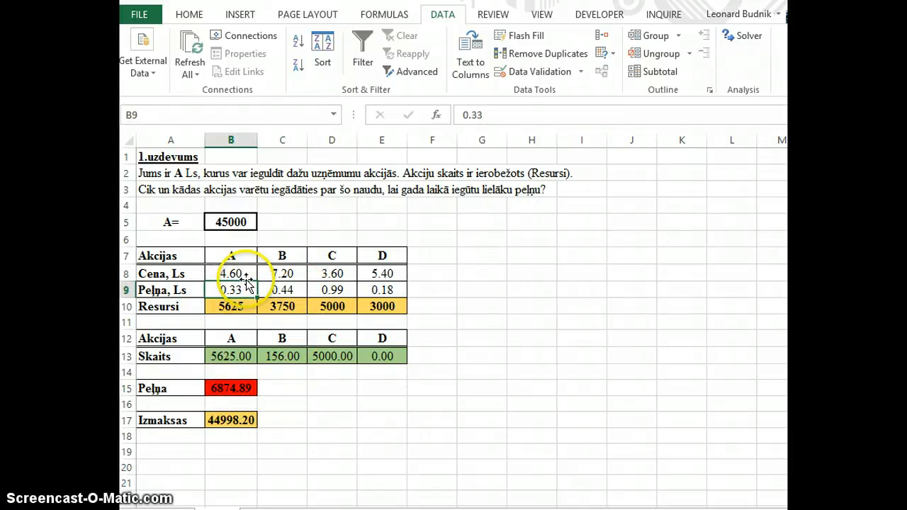
{"action": "left_click", "coordinate": [345, 406]}
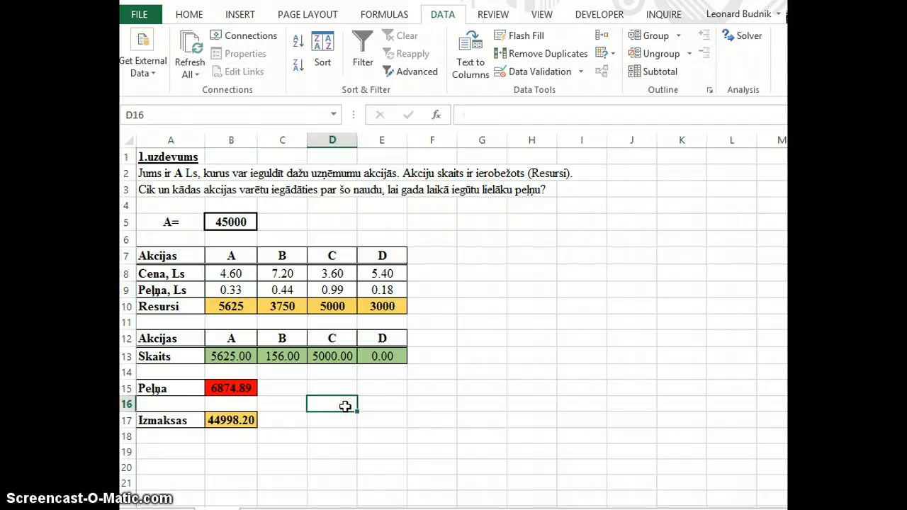
{"action": "left_click", "coordinate": [469, 401]}
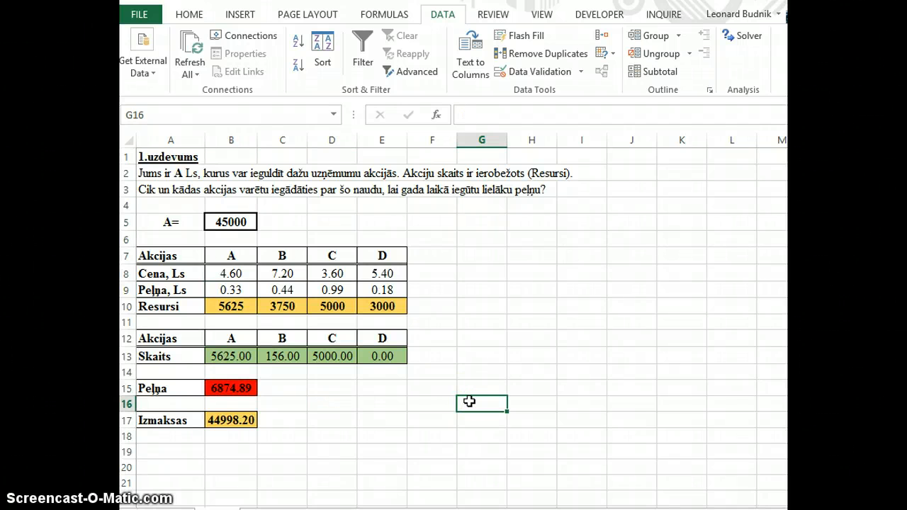